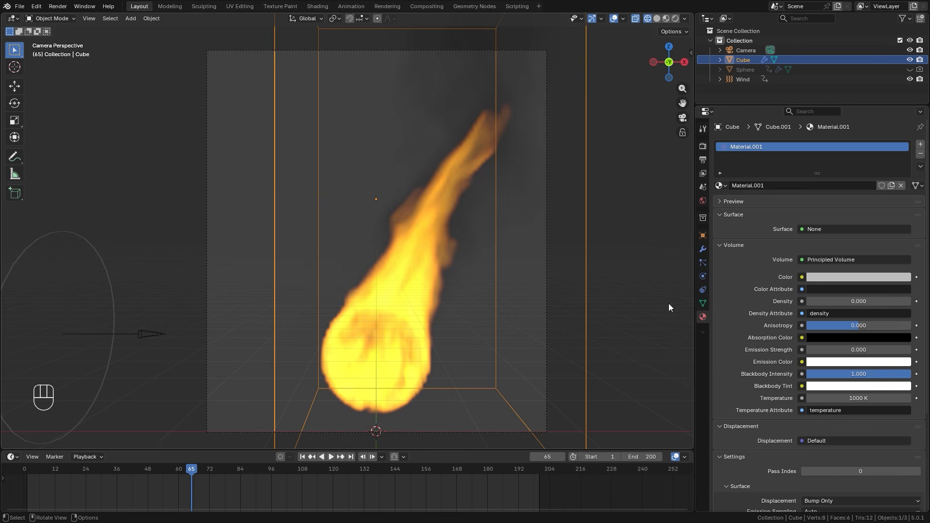
Switch the 3D viewport to rendered shading and inspect the flame
key(z)
click(531, 196)
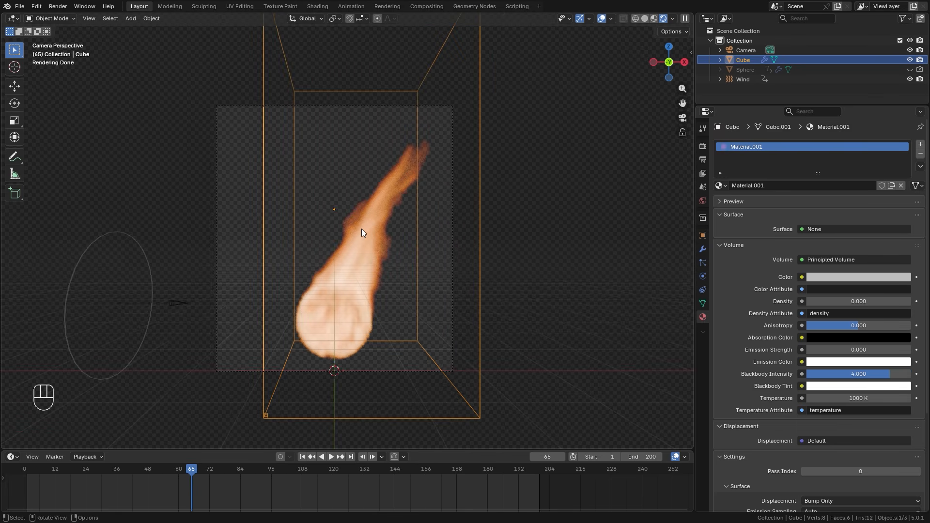
scroll(376, 225, up, 2)
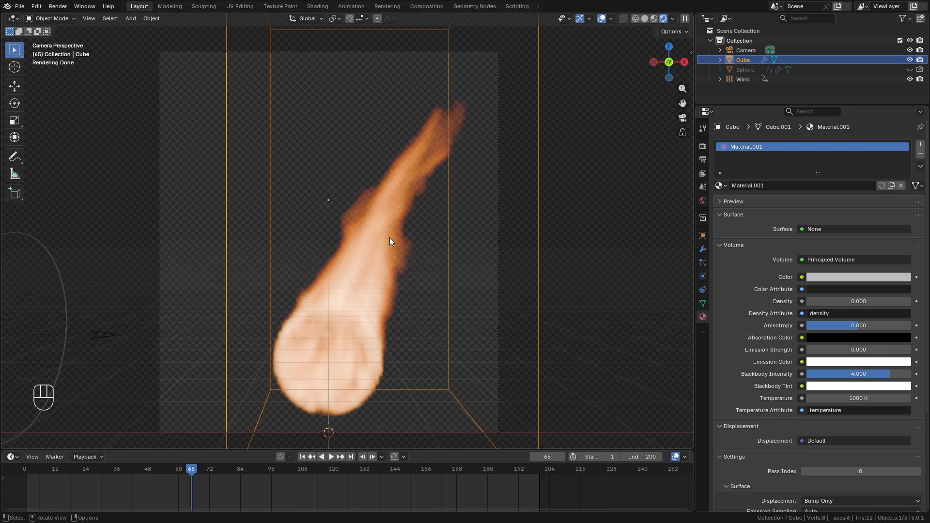
scroll(390, 237, down, 1)
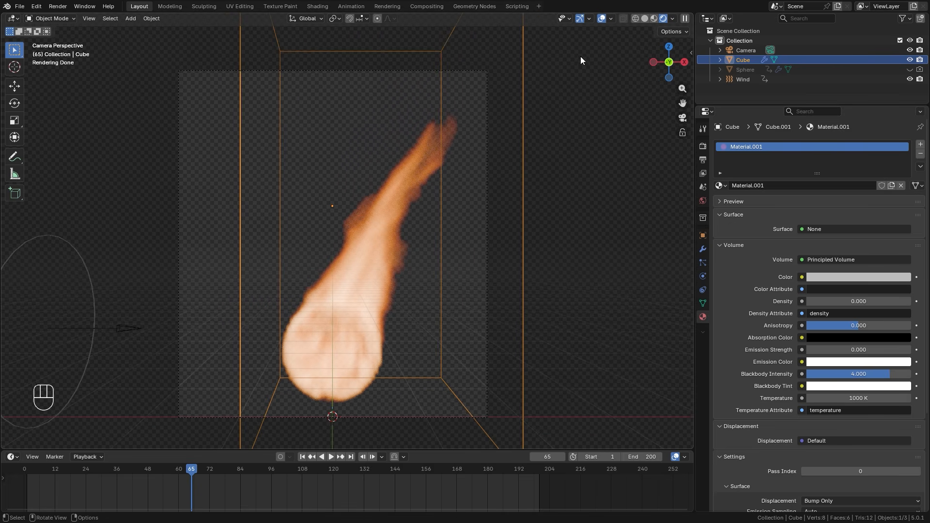
Split the 3D viewport into two areas, turn the second one into a Shader Editor and toggle its sidebar
drag(690, 17, 363, 30)
click(376, 18)
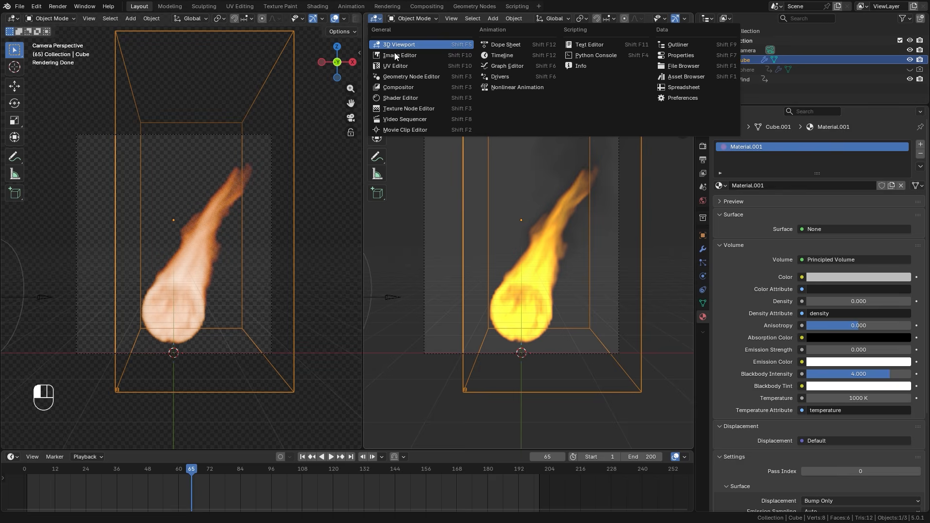
click(395, 100)
scroll(474, 200, up, 4)
key(n)
scroll(457, 233, up, 5)
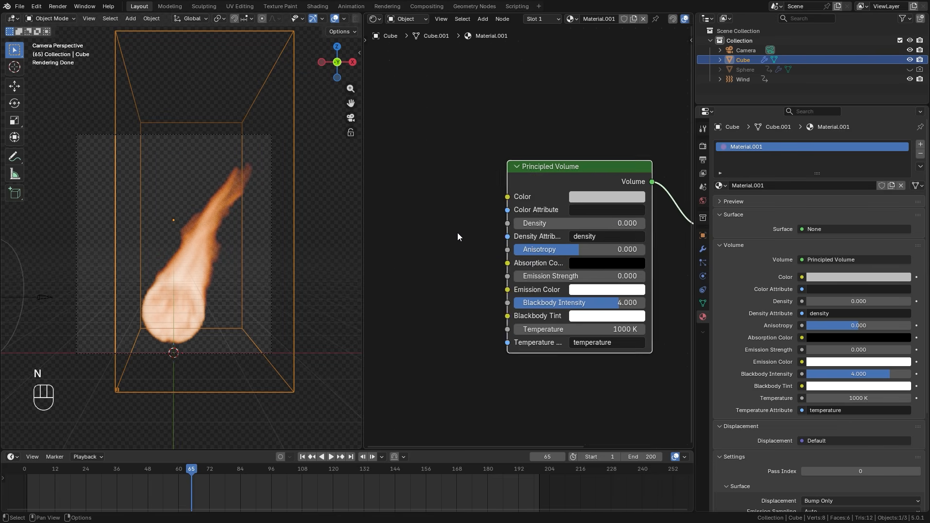
Set the Blackbody Intensity of the Principled Volume node to 0
middle_drag(545, 126, 463, 119)
mouse_move(510, 155)
mouse_down()
mouse_move(525, 170)
mouse_move(515, 171)
mouse_up()
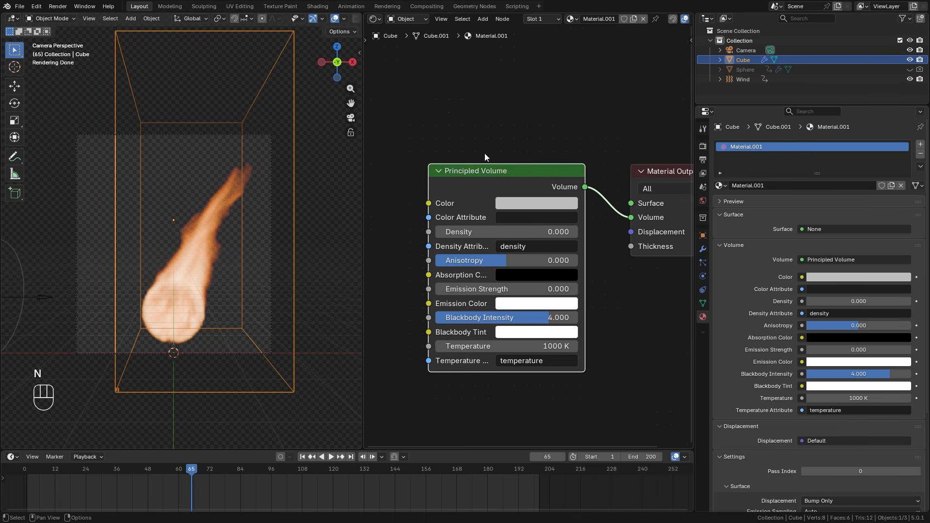
scroll(446, 172, down, 4)
middle_drag(394, 185, 475, 170)
drag(622, 262, 541, 258)
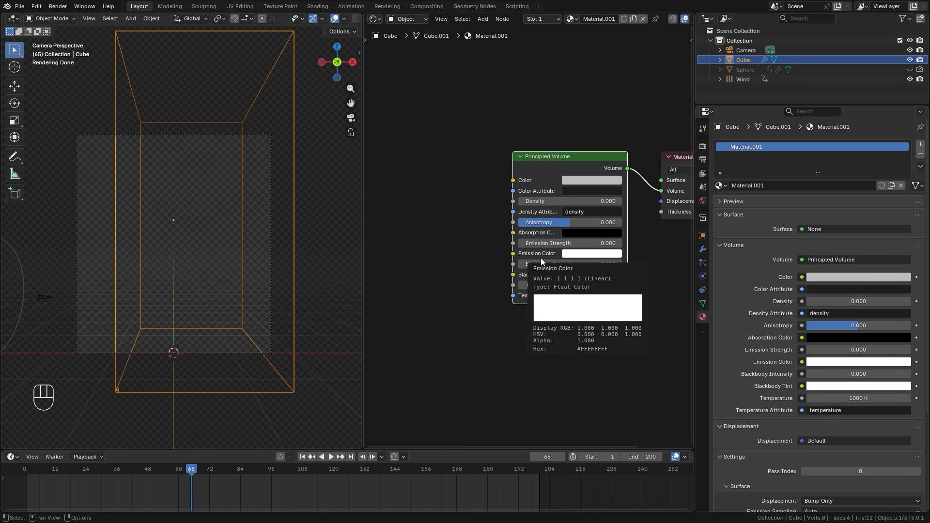
Add an Attribute node to the left of the Principled Volume node
scroll(440, 191, down, 2)
middle_drag(441, 191, 476, 189)
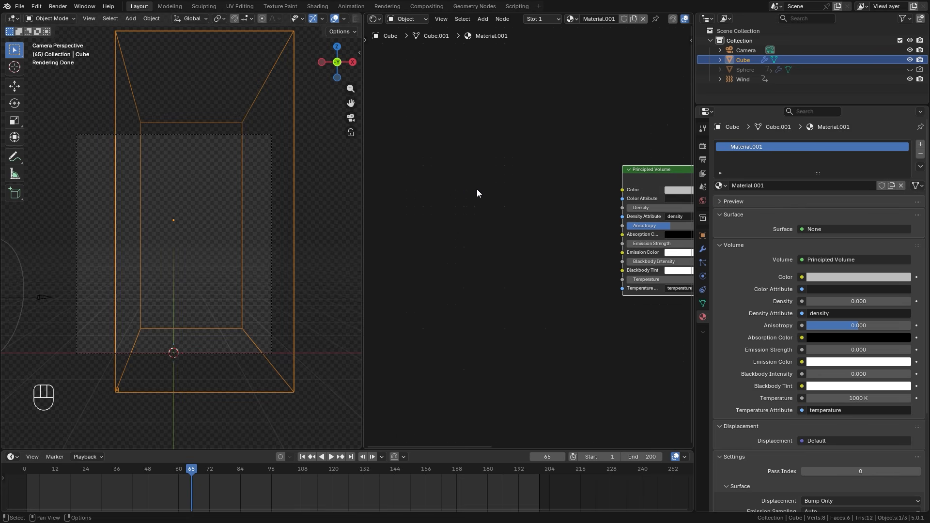
key(shift+a)
mouse_move(487, 190)
mouse_move(436, 143)
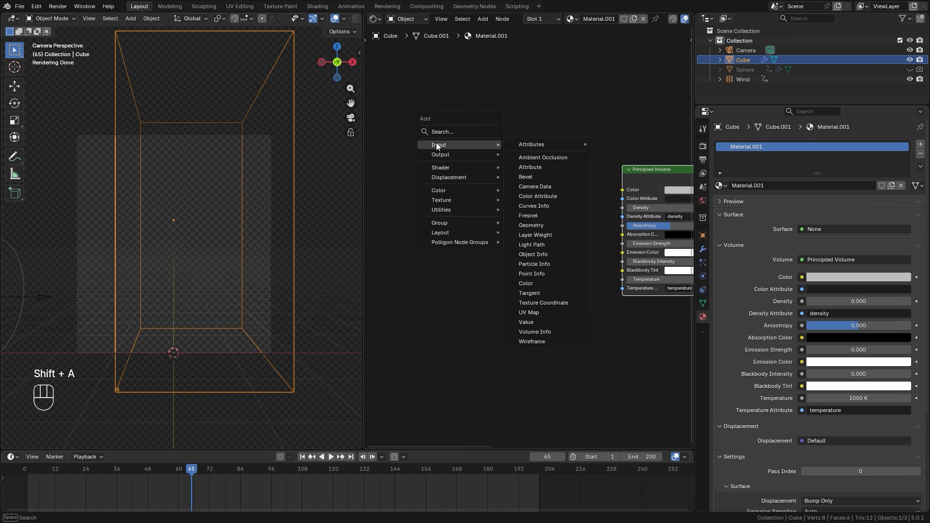
click(528, 167)
click(399, 203)
Set the attribute name in the Attribute node to "heat"
scroll(451, 227, up, 1)
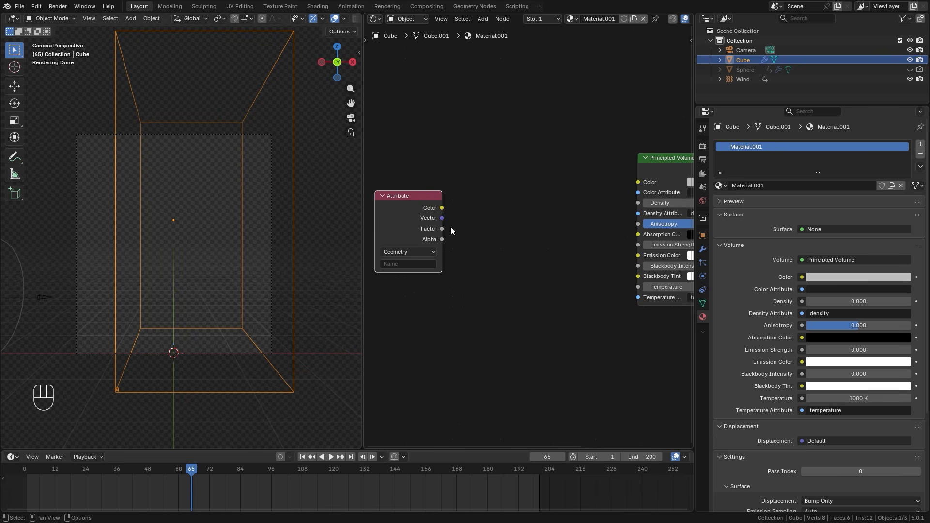
middle_drag(431, 210, 474, 222)
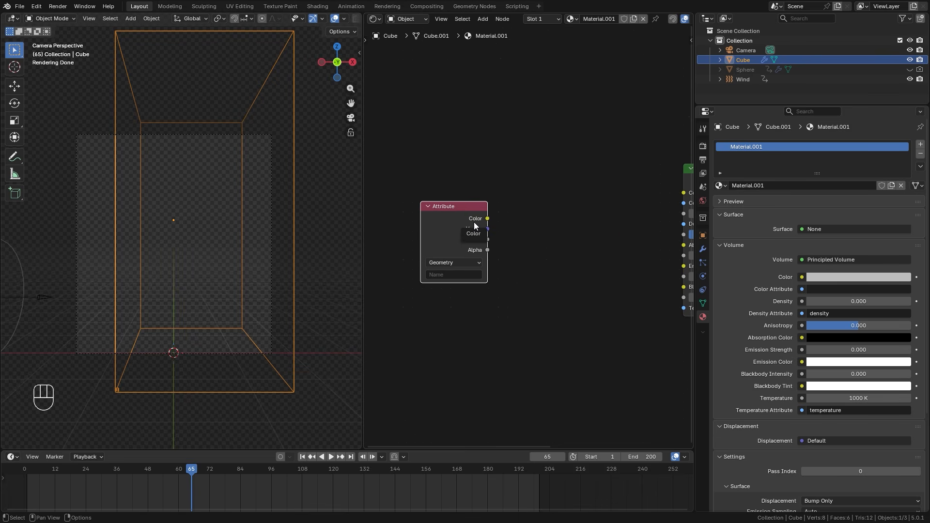
mouse_move(574, 261)
middle_down()
mouse_move(525, 270)
mouse_move(589, 263)
middle_up()
scroll(537, 268, up, 5)
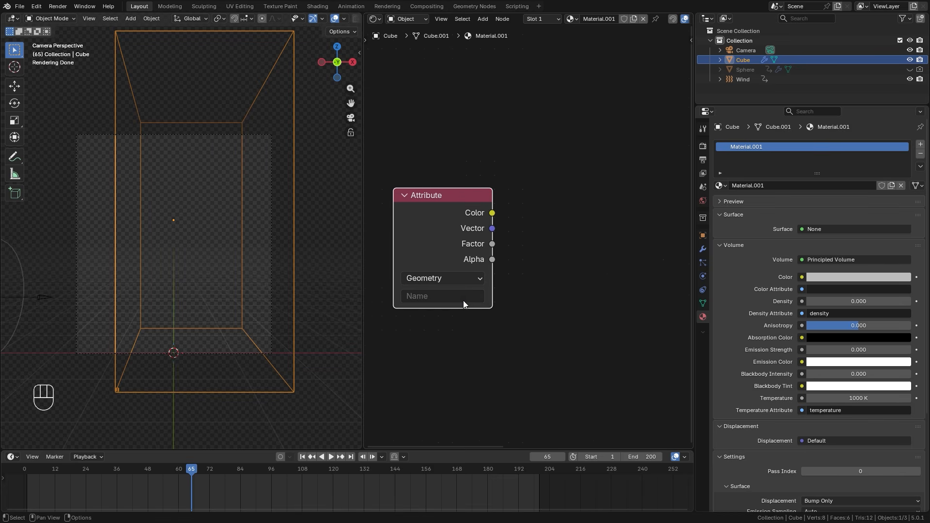
click(463, 298)
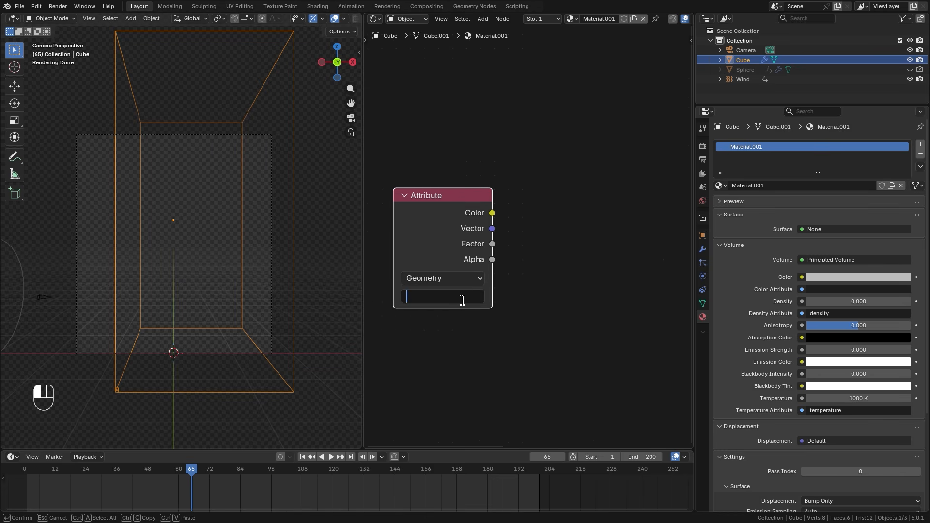
text(heat)
key(Return)
scroll(565, 239, down, 2)
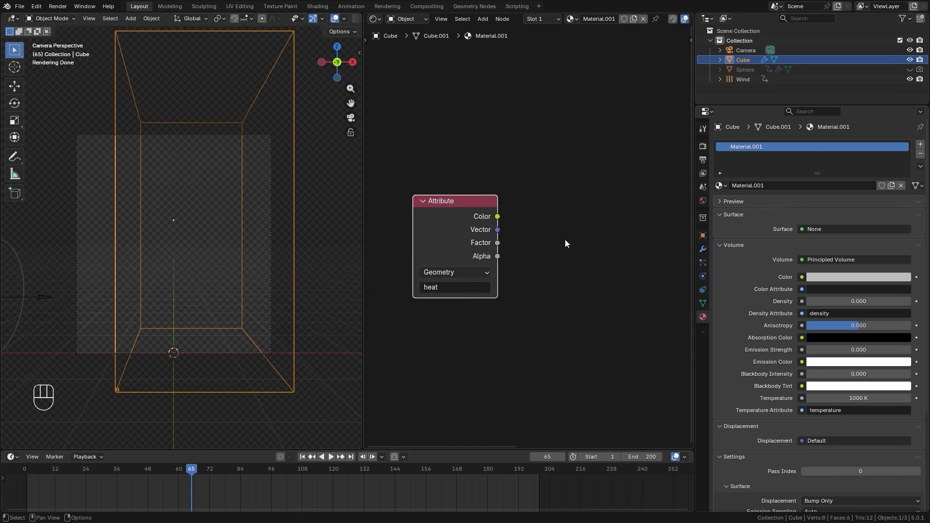
Add a Color Ramp node beside the Attribute node and connect the attribute's Factor output to the ramp's Factor
middle_drag(564, 240, 498, 231)
scroll(498, 231, down, 1)
key(shift+a)
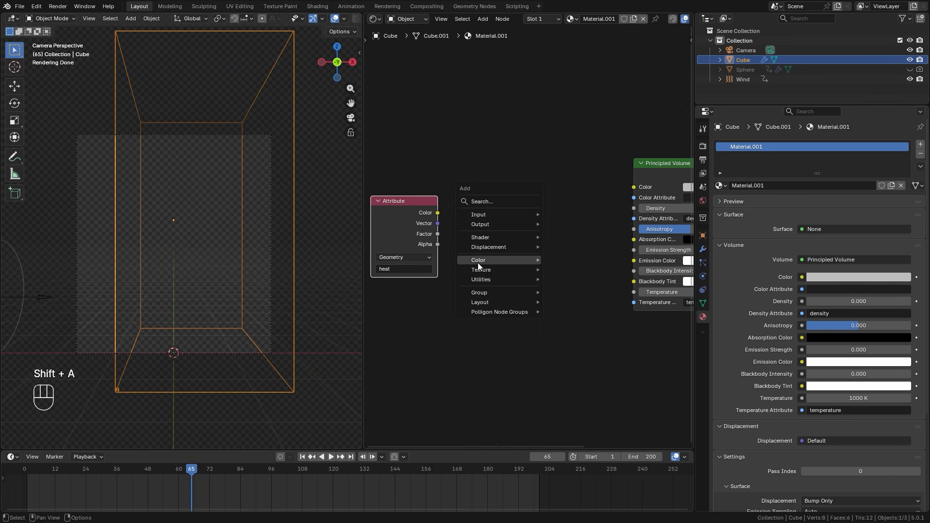
mouse_move(477, 263)
click(565, 280)
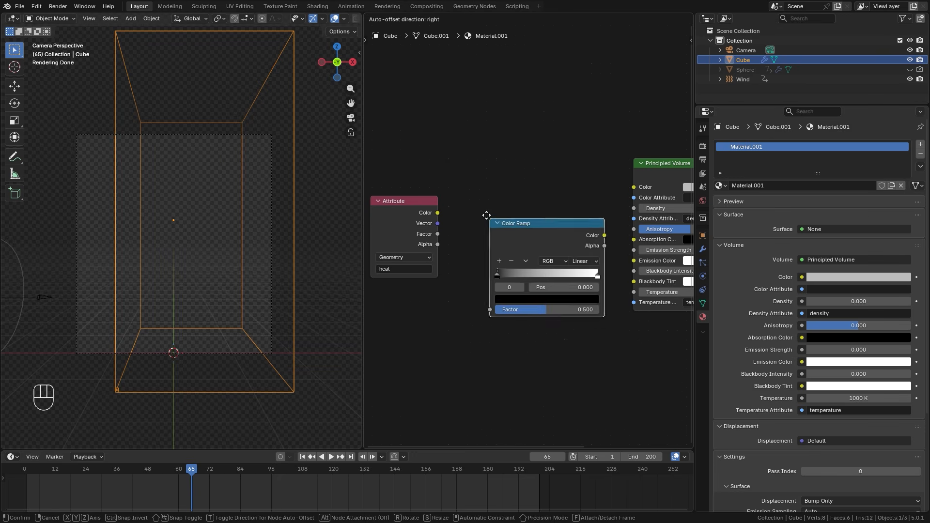
click(458, 176)
drag(438, 235, 453, 263)
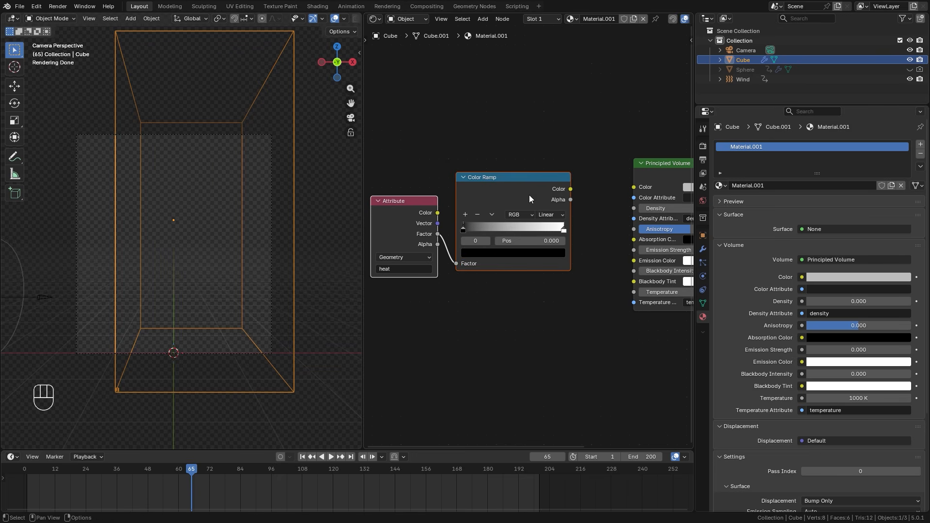
Add a Math node between the Color Ramp and Principled Volume, and connect the ramp's Color output to its first Value
key(g)
click(482, 203)
key(shift+a)
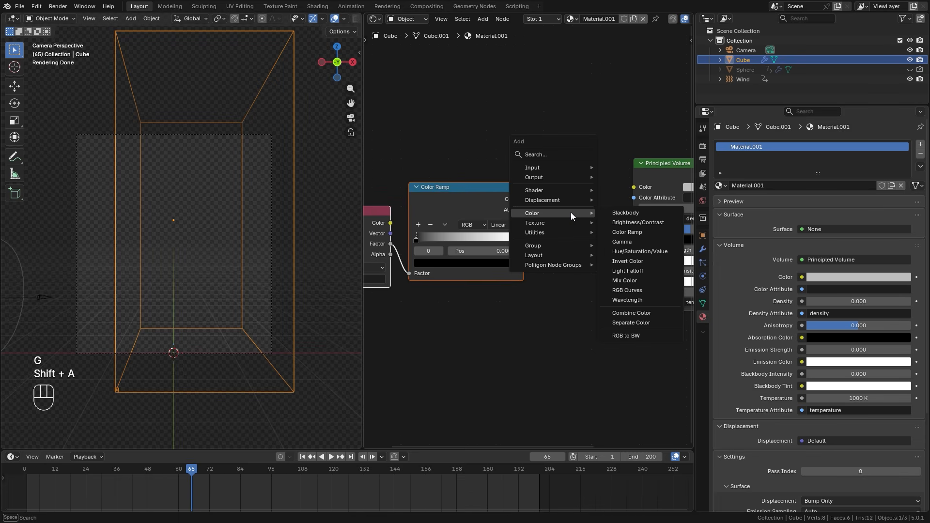
mouse_move(532, 232)
mouse_move(629, 232)
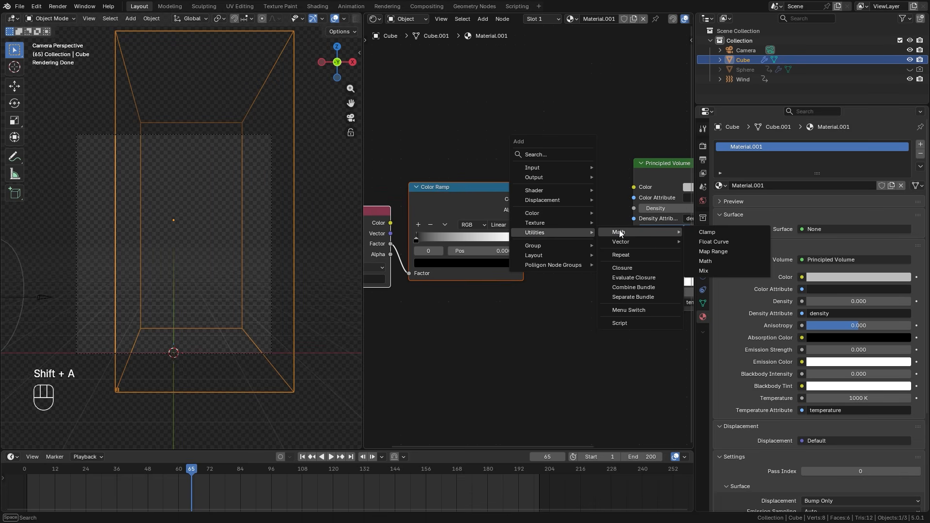
click(706, 262)
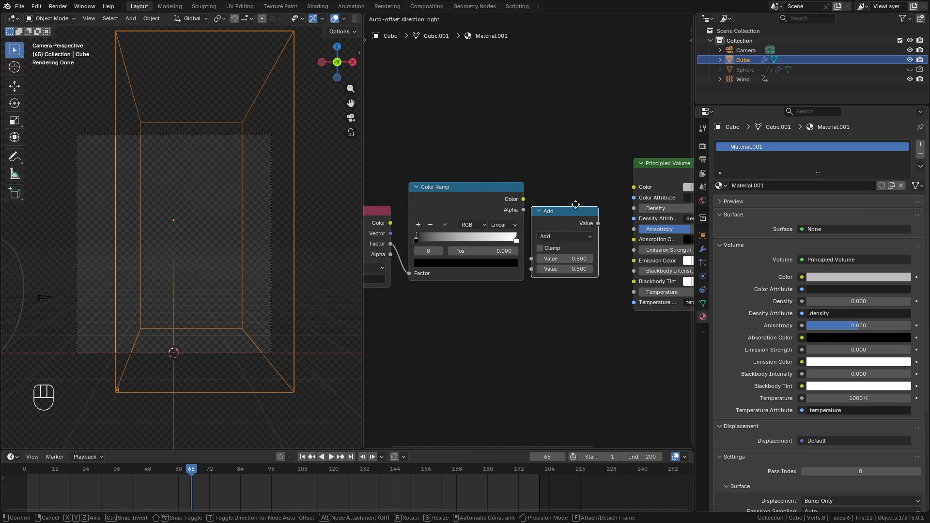
click(577, 185)
scroll(531, 187, up, 2)
drag(532, 189, 556, 234)
Set the Math node to Multiply and connect its Value output to the Principled Volume's Emission Strength
drag(584, 183, 573, 194)
middle_drag(596, 208, 515, 191)
click(515, 197)
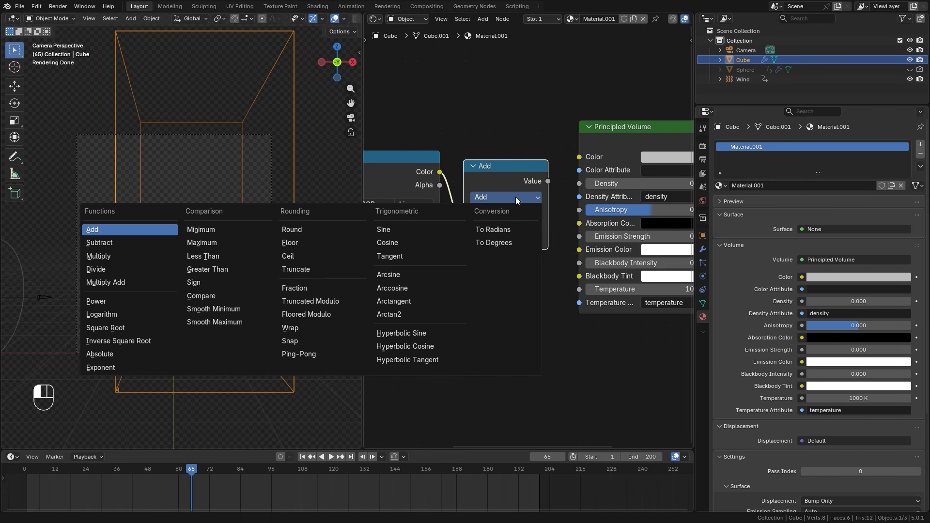
click(108, 257)
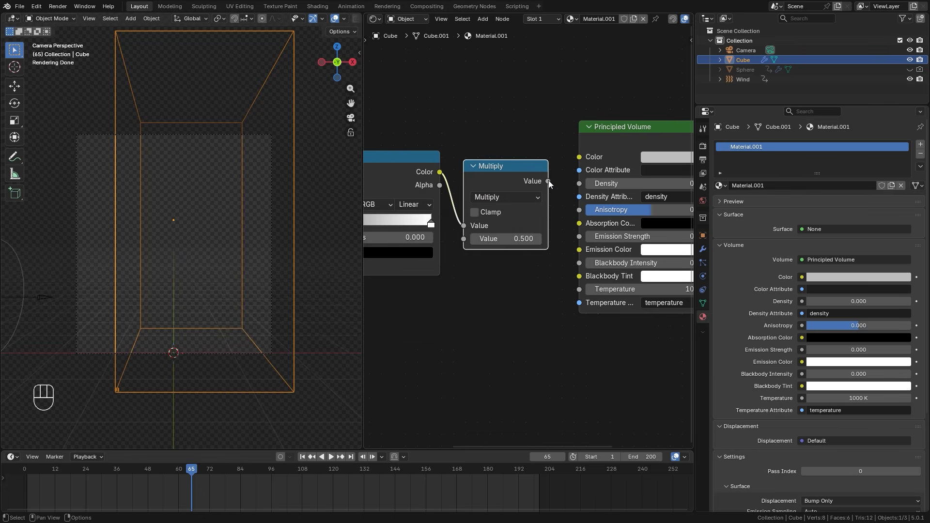
drag(548, 180, 570, 234)
scroll(571, 179, down, 2)
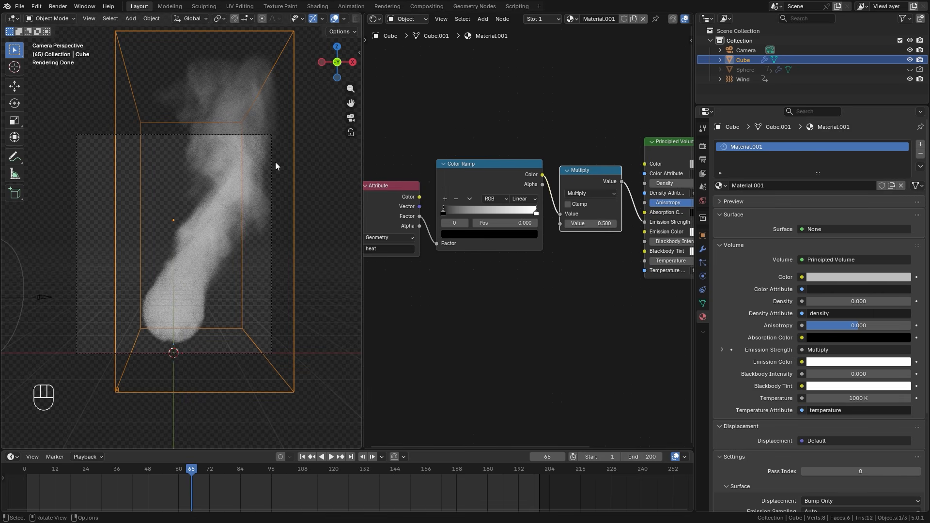
Move the Attribute node away from the Color Ramp, and duplicate the ramp below the original with its input link kept
middle_drag(400, 208, 439, 194)
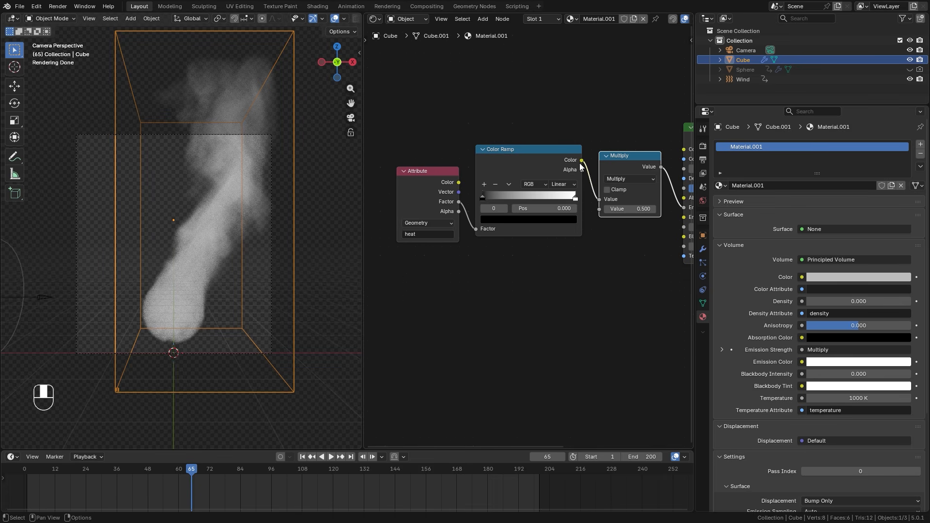
drag(439, 194, 413, 207)
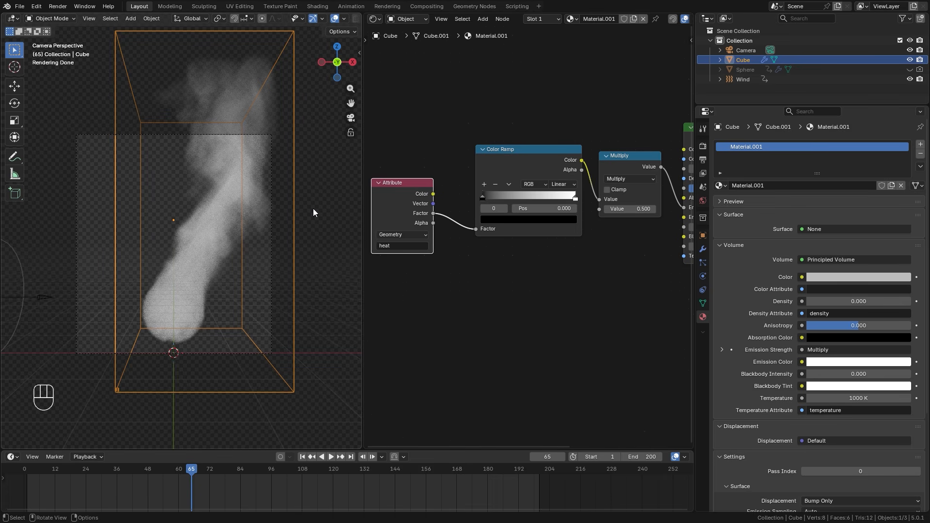
click(530, 167)
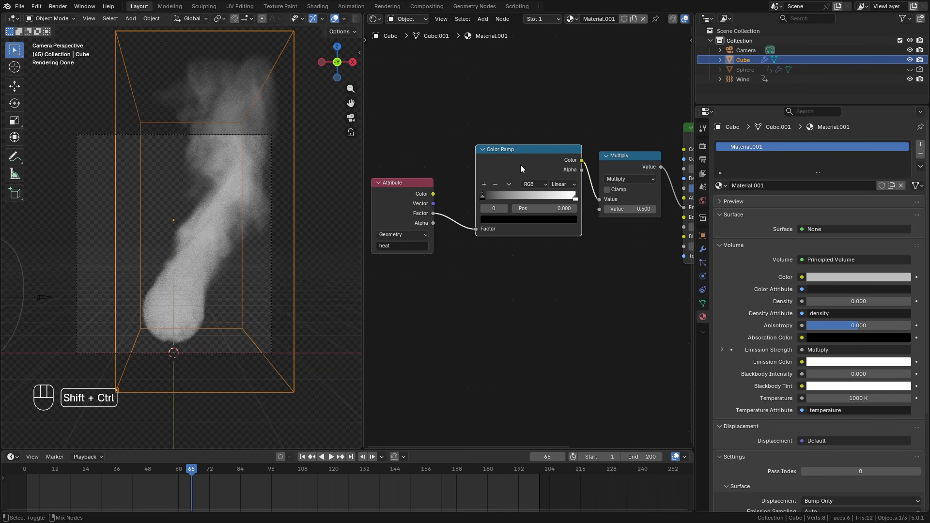
key(ctrl+shift+d)
click(538, 265)
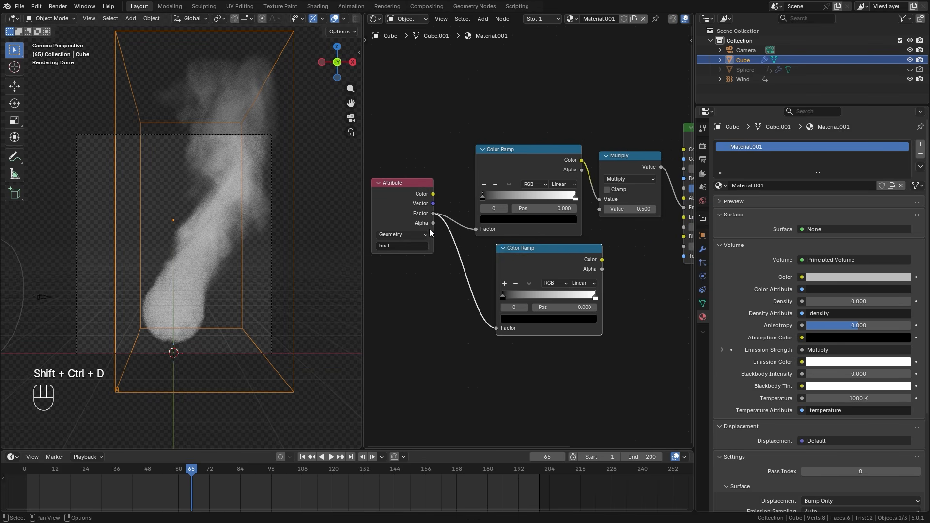
Connect the duplicated Color Ramp's Color output to the Principled Volume's Emission Color and line up the two ramps
middle_drag(569, 233, 438, 231)
scroll(438, 232, up, 2)
drag(470, 262, 564, 213)
middle_drag(424, 252, 526, 239)
mouse_move(516, 242)
mouse_down()
mouse_move(489, 243)
mouse_move(500, 248)
mouse_up()
drag(519, 122, 454, 126)
right_click(455, 126)
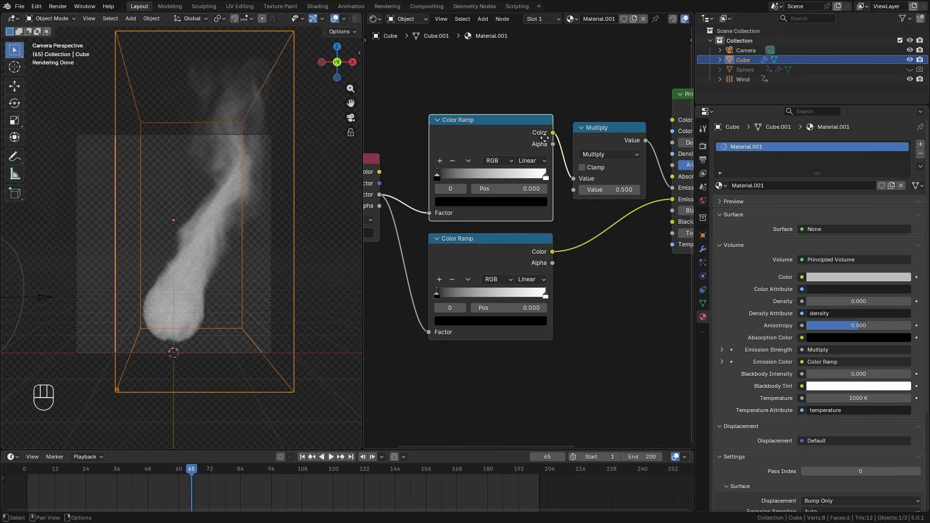
Reposition the Multiply node beside the Principled Volume and set its second Value to 15
middle_drag(611, 130, 453, 190)
scroll(456, 189, up, 3)
mouse_move(446, 190)
mouse_down()
mouse_move(457, 166)
mouse_move(448, 177)
mouse_up()
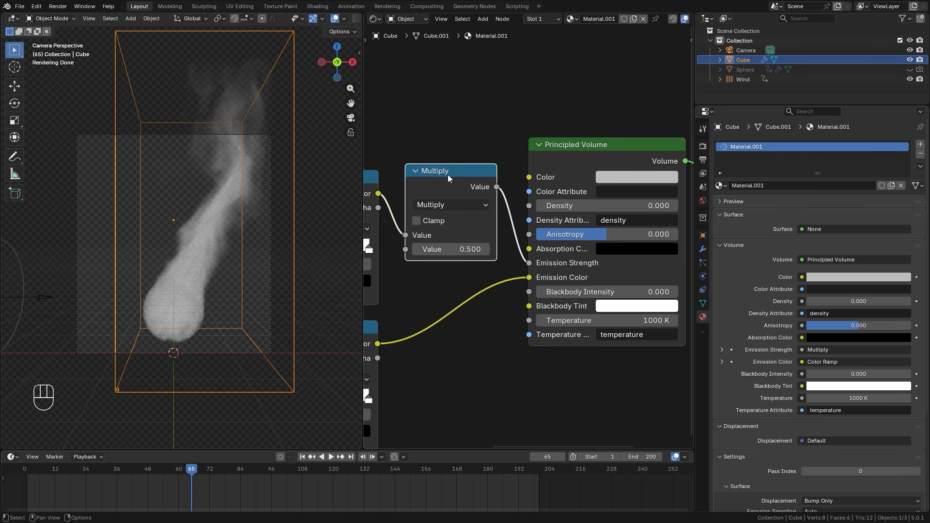
middle_drag(477, 220, 584, 176)
click(553, 208)
text(15)
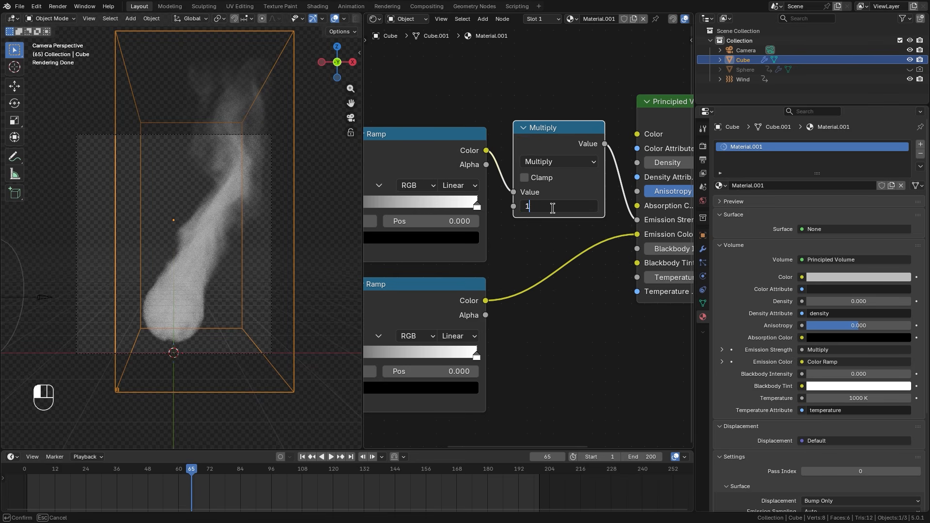
key(Return)
scroll(213, 236, up, 2)
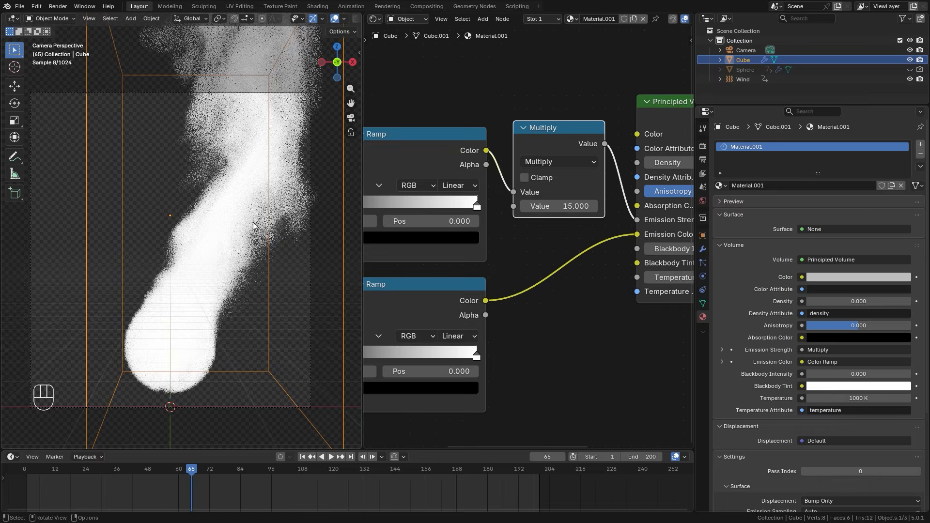
Move the black stop of the upper Color Ramp to position 0.868
middle_drag(458, 195, 559, 212)
scroll(559, 212, up, 1)
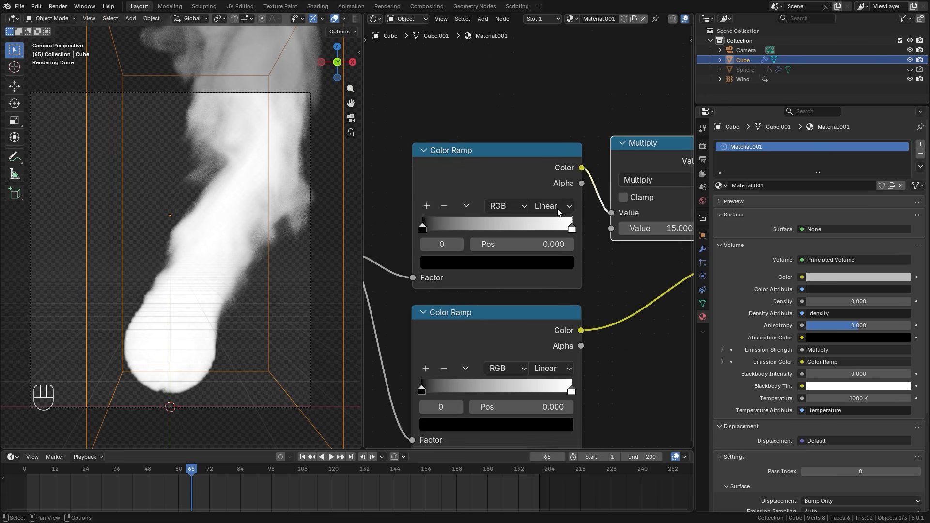
scroll(556, 208, up, 1)
mouse_move(523, 168)
mouse_down()
mouse_move(507, 165)
mouse_move(515, 153)
mouse_up()
drag(408, 212, 556, 209)
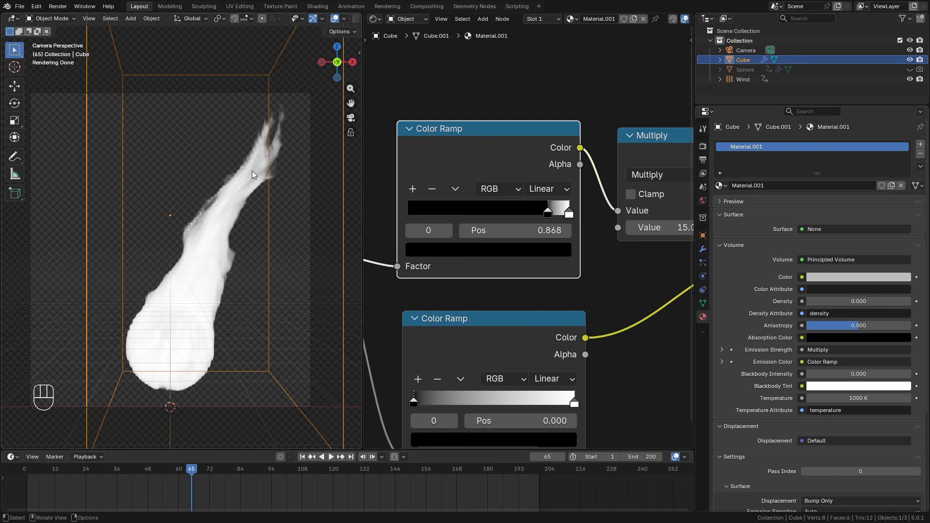
Set the upper Color Ramp's interpolation to Ease and move its white stop to position 0.927
click(547, 189)
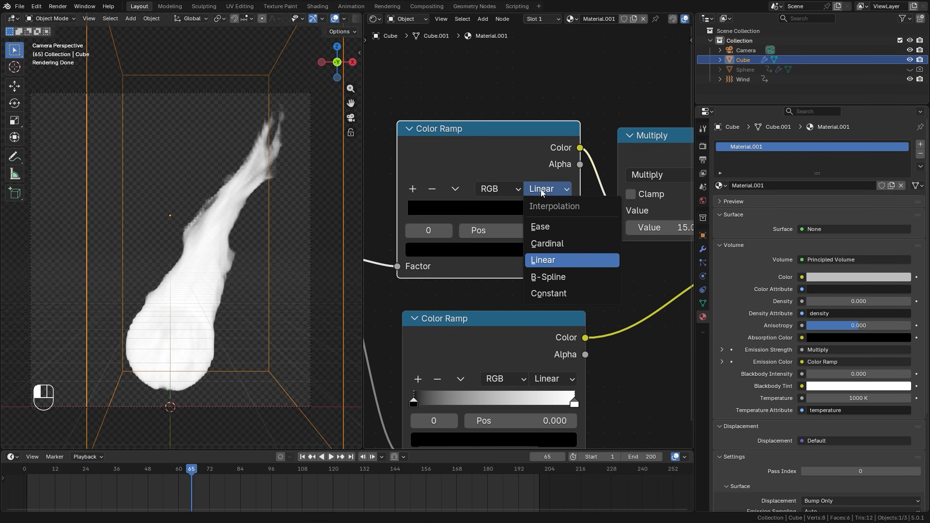
click(543, 225)
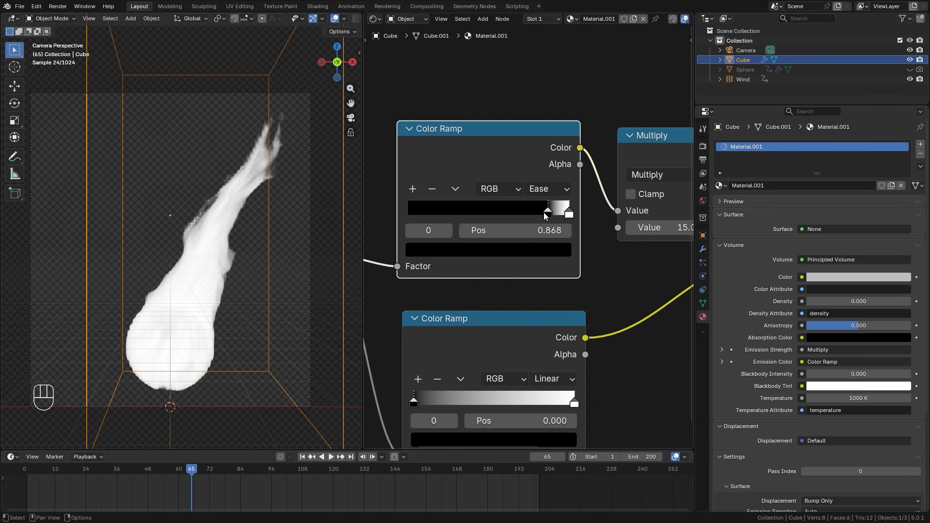
drag(569, 215, 559, 210)
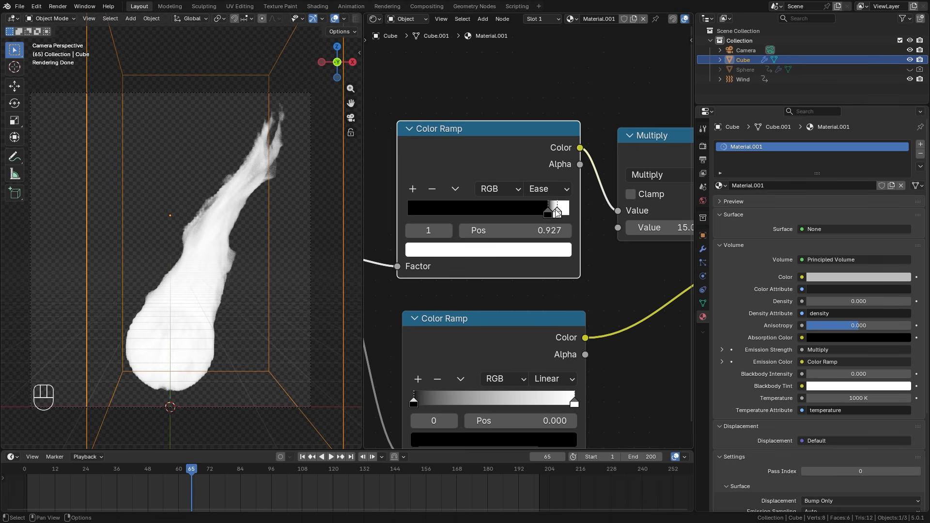
Add a third stop to the upper Color Ramp at position 1.000 and make it black
click(411, 189)
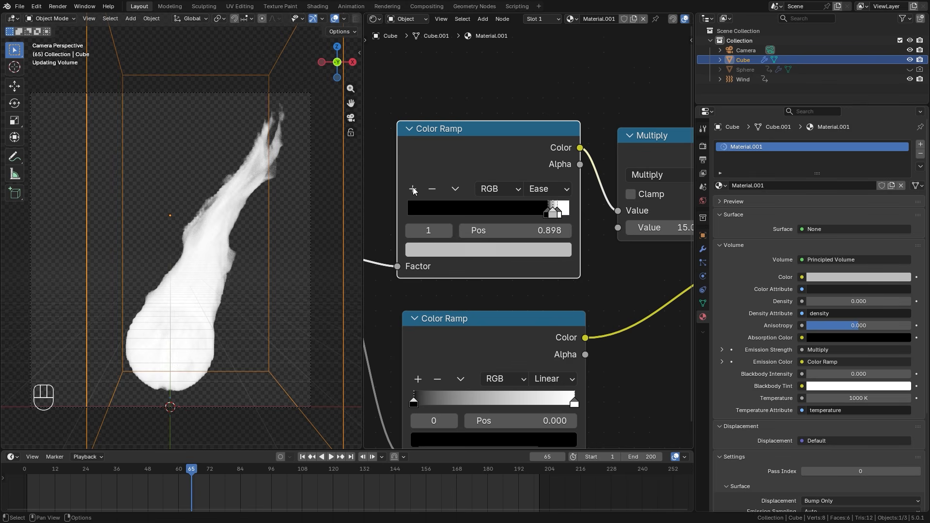
drag(554, 212, 591, 212)
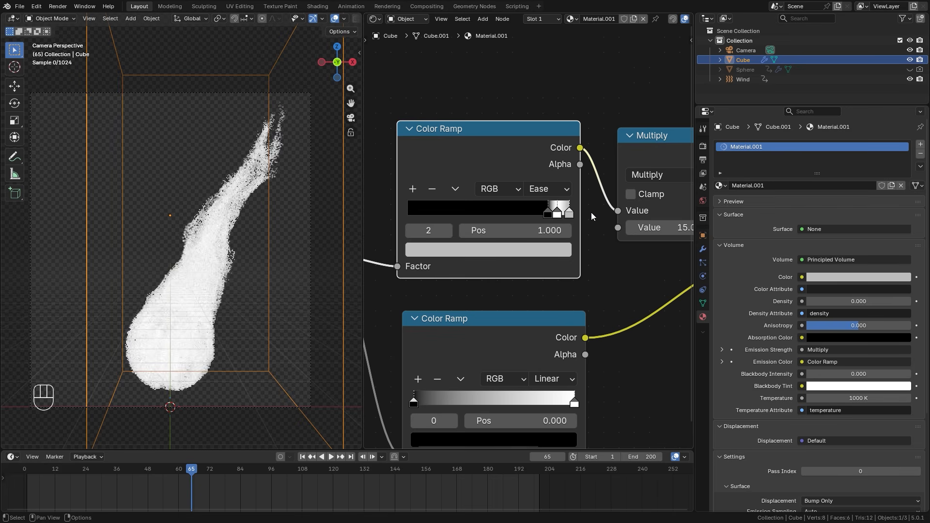
click(535, 250)
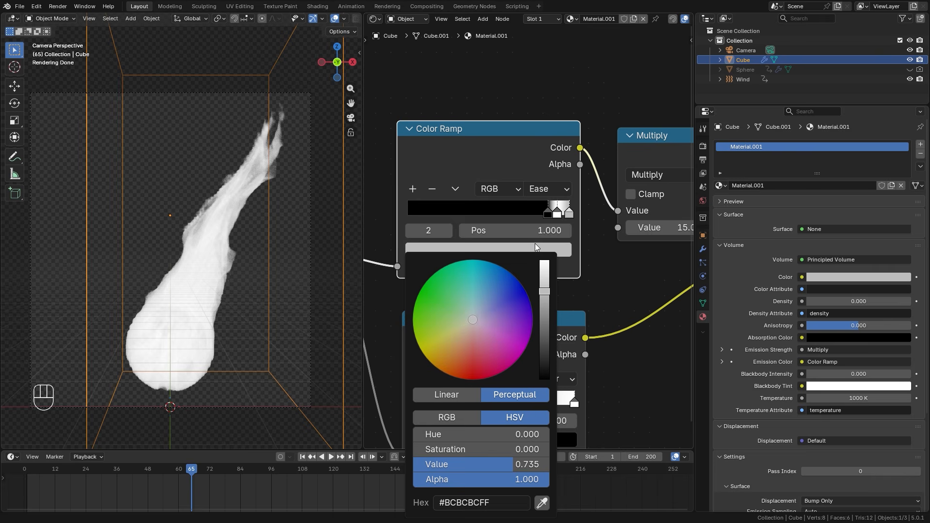
drag(545, 289, 545, 382)
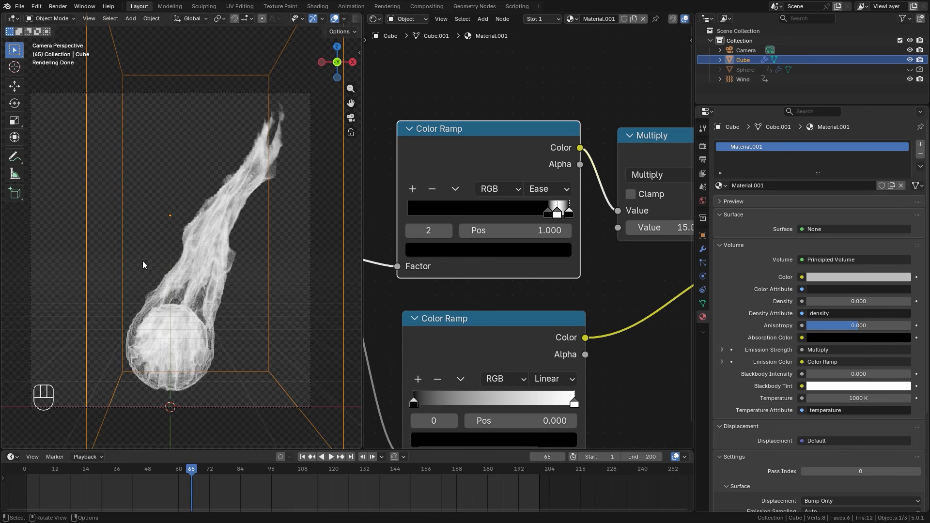
Hide the overlays in the rendered viewport so only the flame is displayed
shift+middle_drag(224, 332, 231, 237)
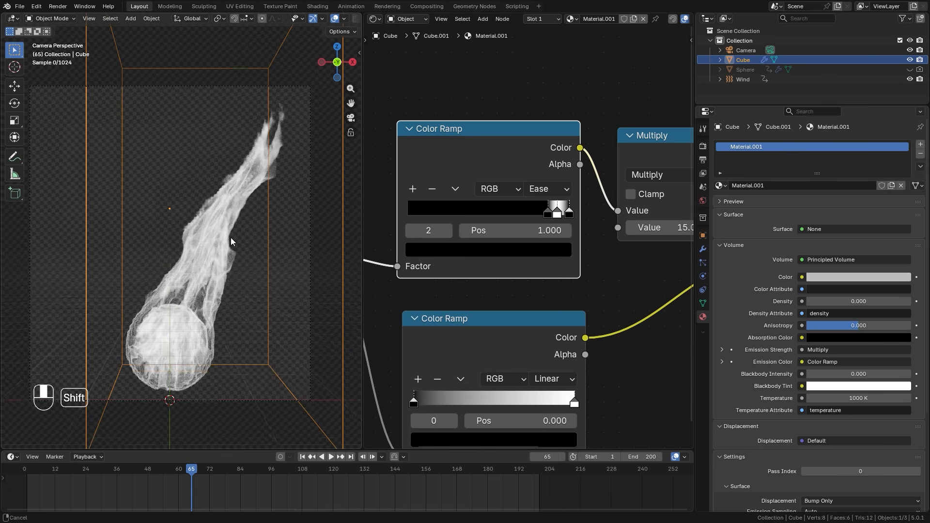
scroll(231, 238, up, 3)
key(z)
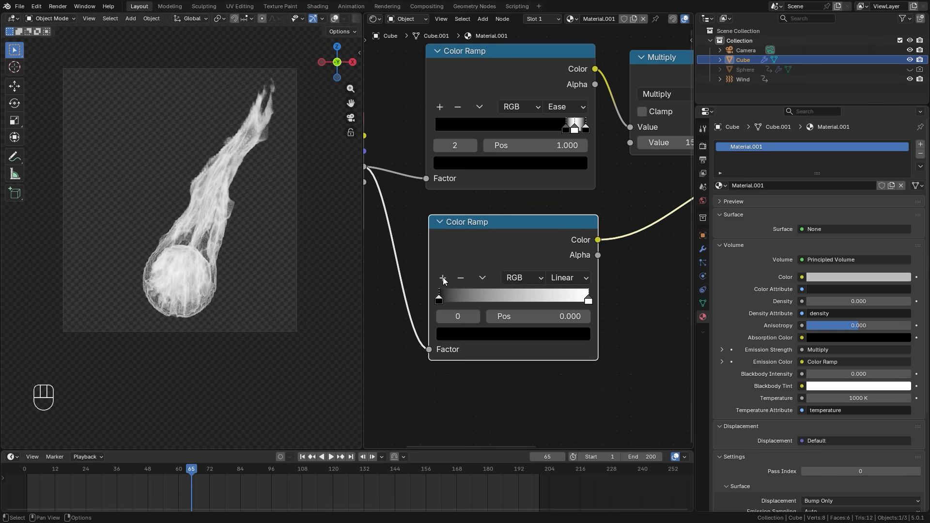
Add a middle stop to the lower Color Ramp, color it orange-red #BC481E, and place it near the white stop
click(443, 280)
click(518, 336)
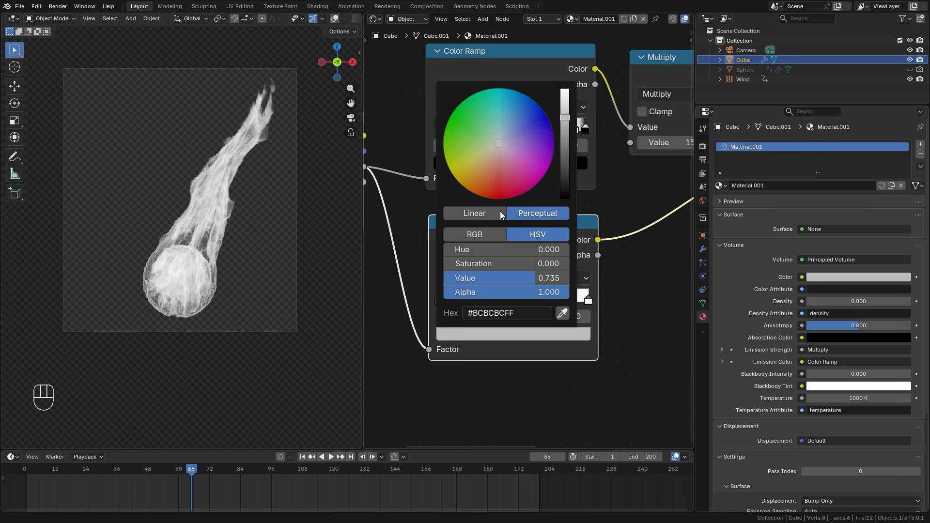
drag(485, 177, 486, 188)
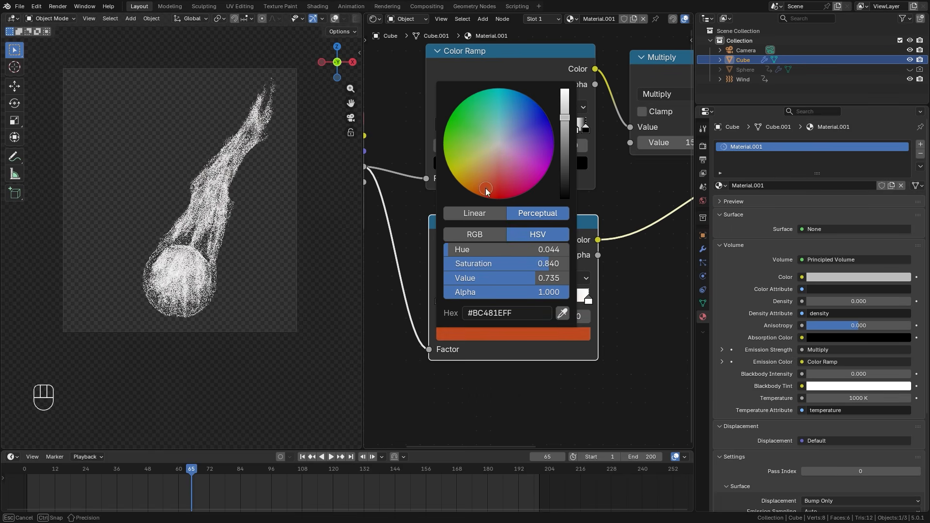
drag(514, 298, 568, 294)
Change the lower Color Ramp's end stop at position 1.000 to yellow-orange #FFC457
click(587, 300)
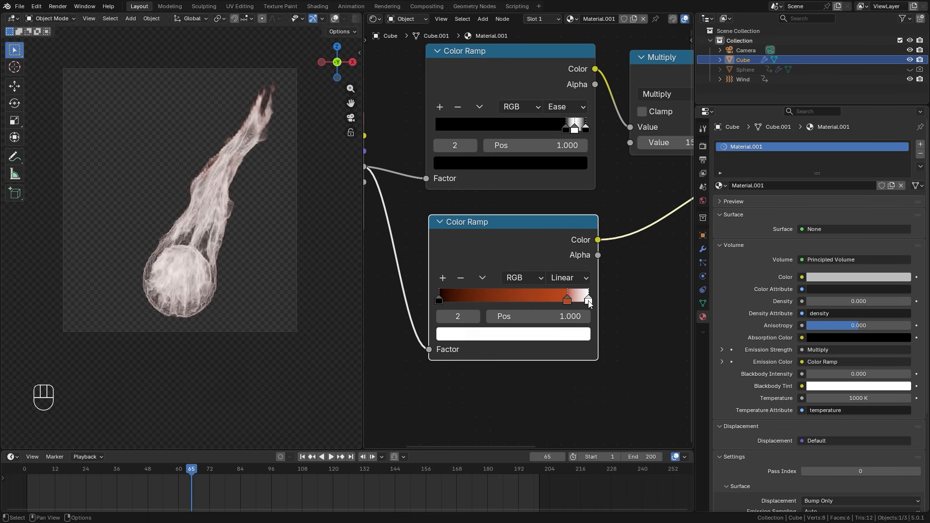
click(569, 335)
drag(487, 152, 475, 172)
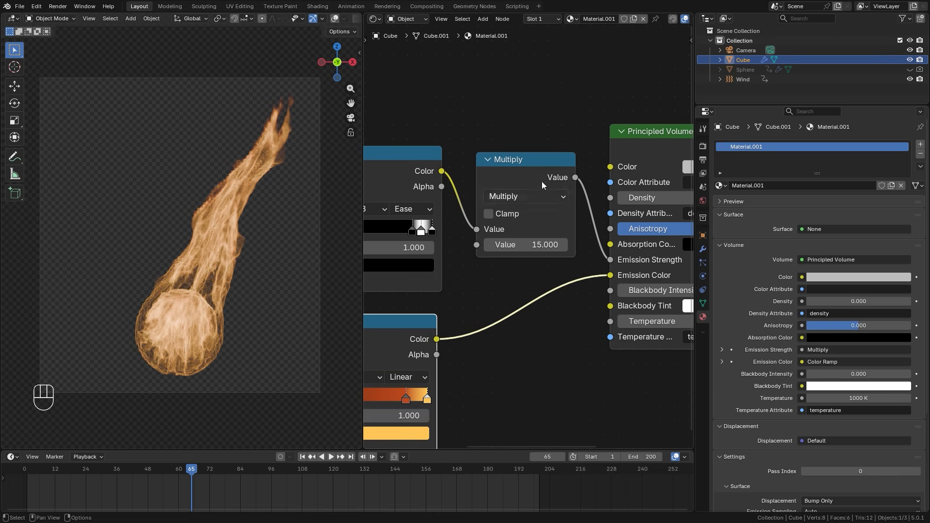
Set the Multiply node's second Value to 100
drag(530, 163, 521, 163)
click(530, 246)
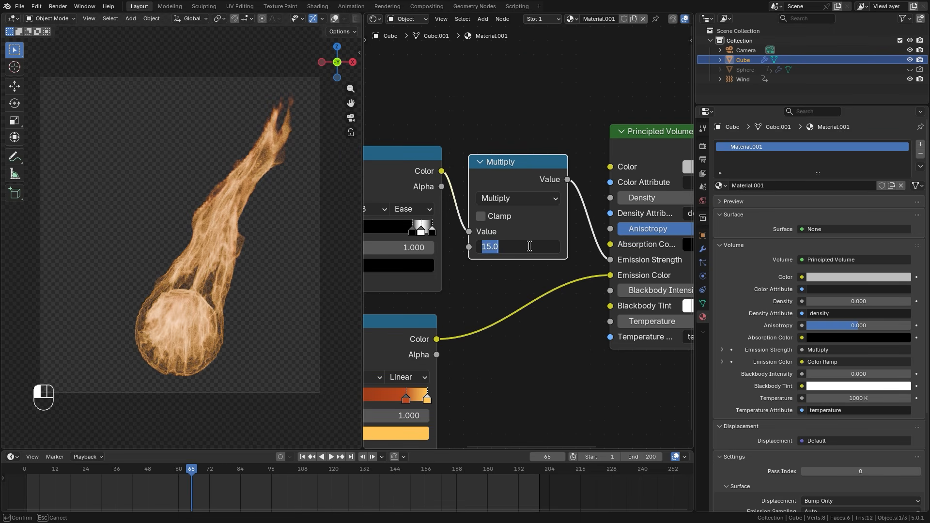
text(100)
key(Return)
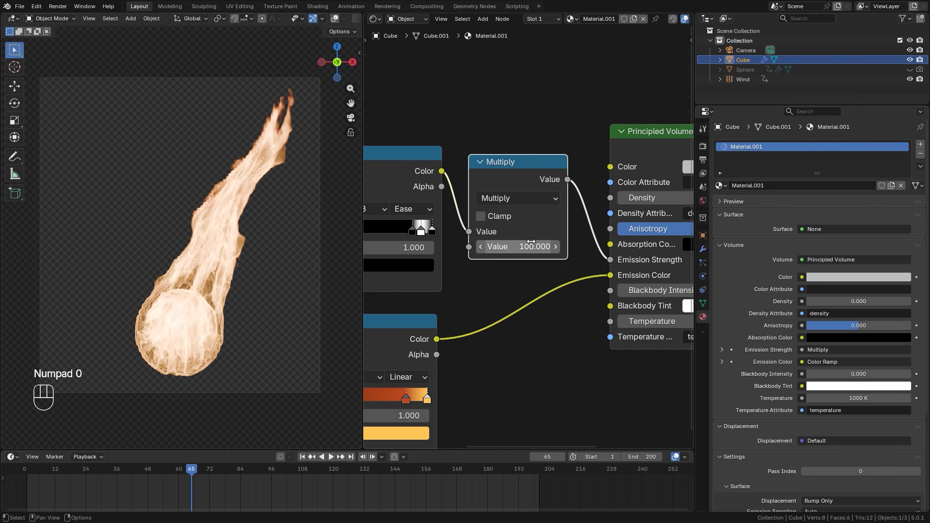
key(Home)
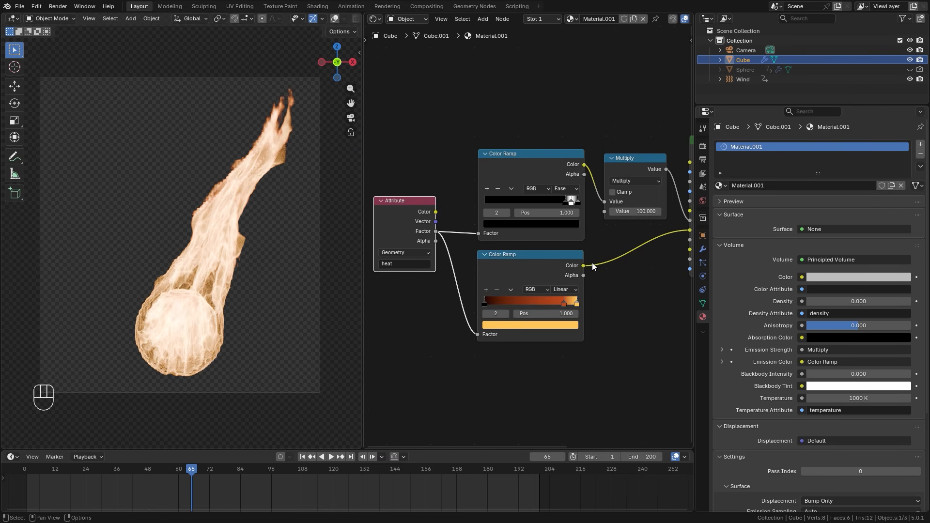
Set the scene's color management view transform to Filmic with the High Contrast look
middle_drag(620, 222, 570, 219)
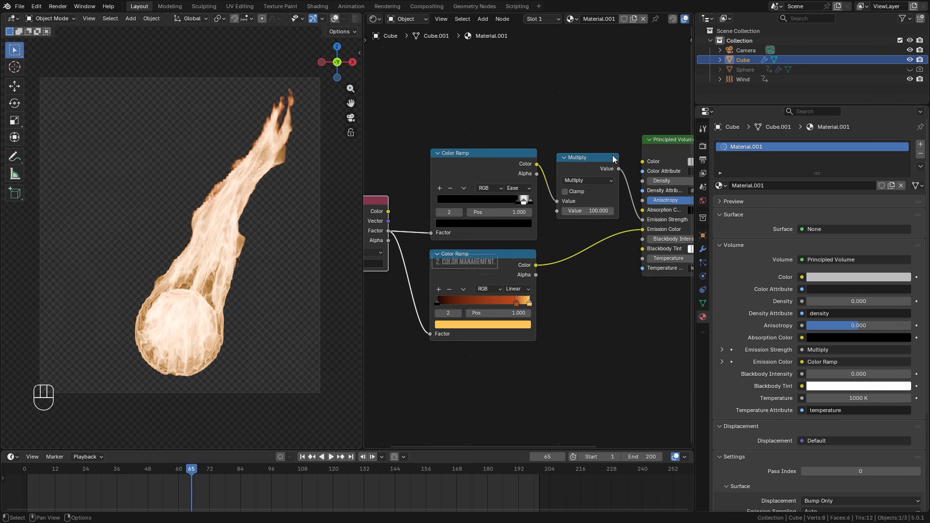
click(703, 147)
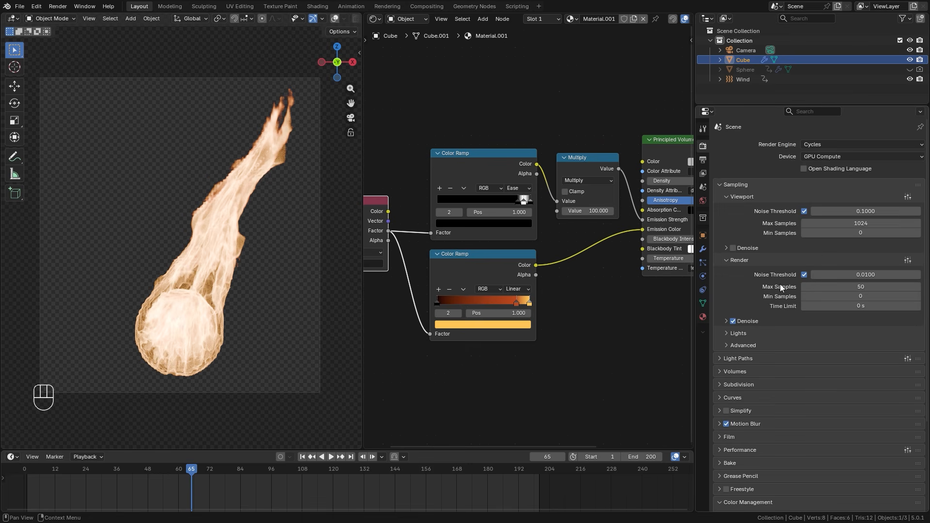
scroll(780, 284, down, 5)
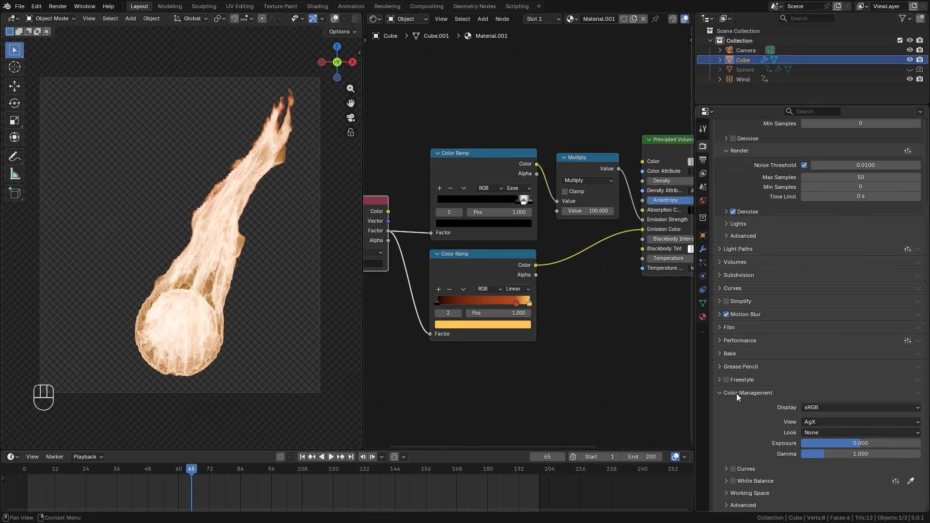
scroll(736, 393, up, 5)
scroll(804, 366, down, 5)
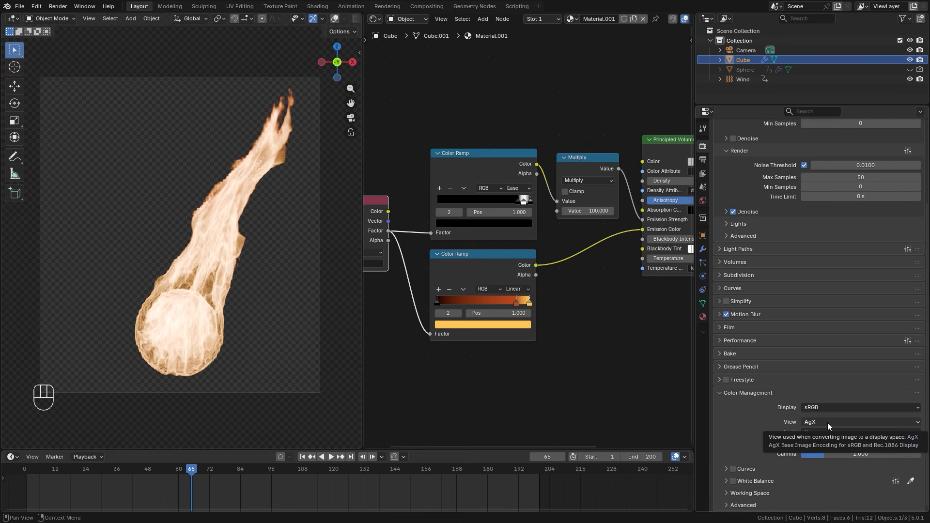
drag(819, 421, 814, 378)
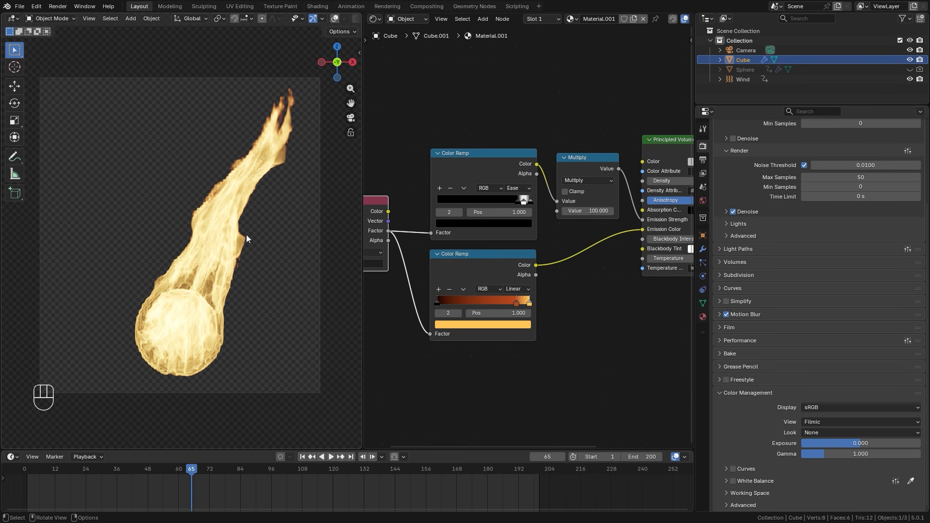
drag(811, 432, 821, 368)
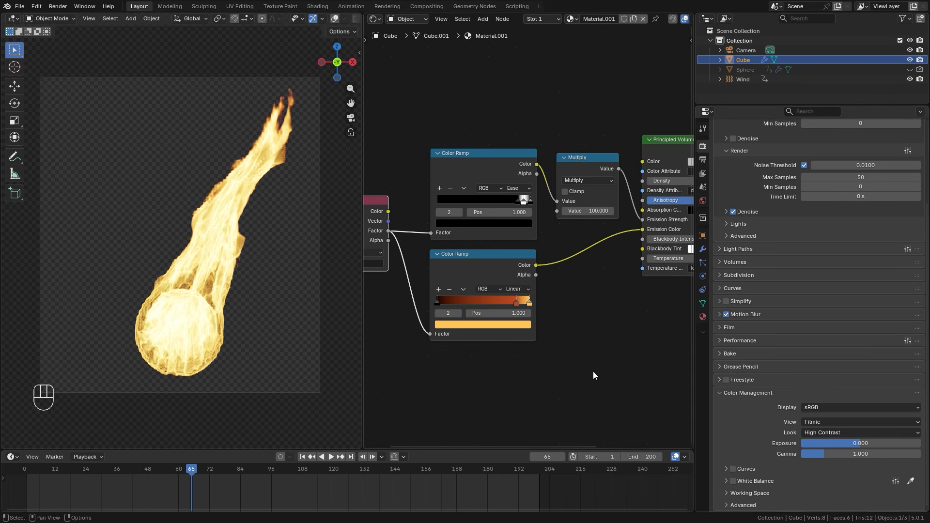
Move the orange-red stop of the lower Color Ramp to position 0.923
scroll(586, 371, up, 3)
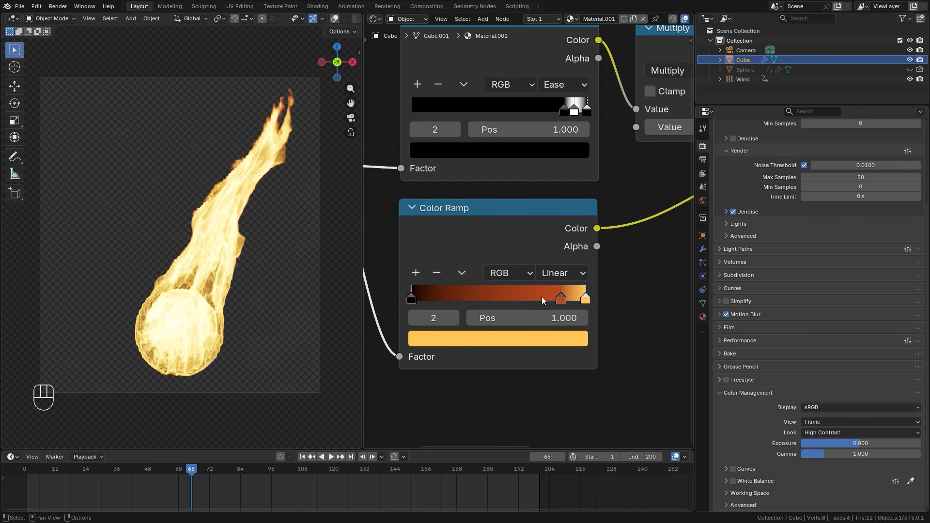
drag(561, 295, 572, 296)
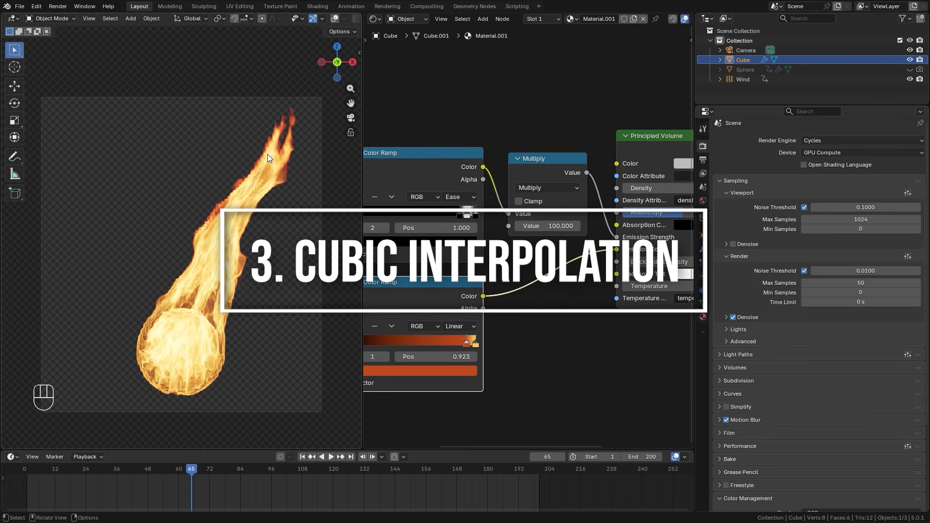
Change the fire material's volume interpolation from Linear to Cubic
scroll(272, 184, up, 4)
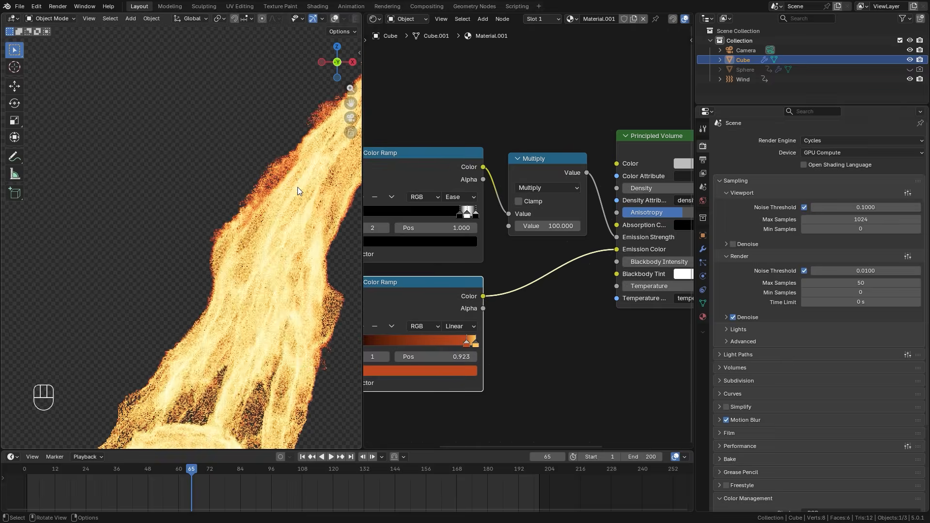
shift+middle_drag(227, 236, 187, 273)
scroll(207, 271, up, 2)
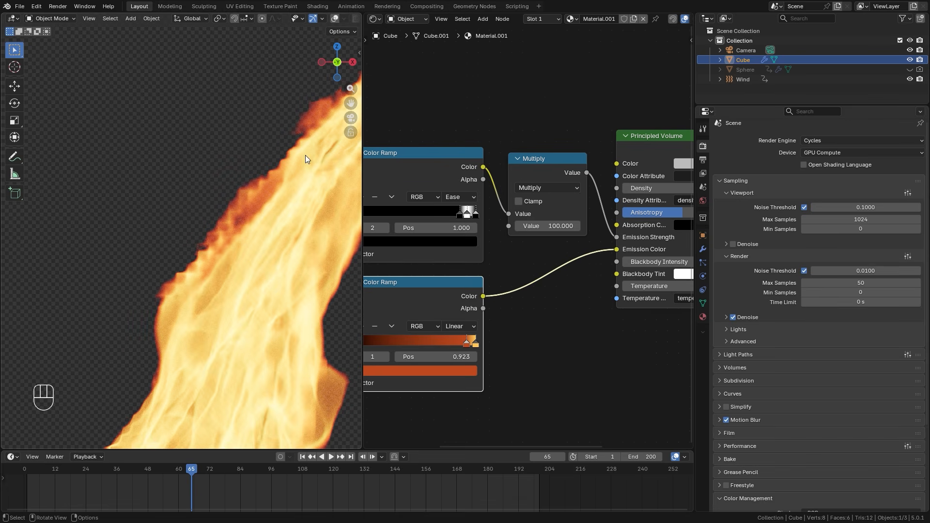
scroll(274, 252, down, 4)
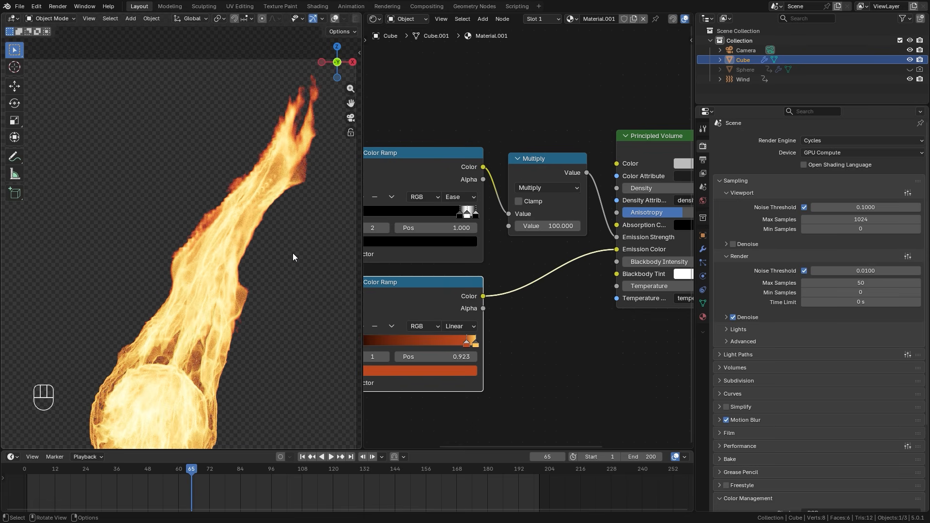
click(703, 317)
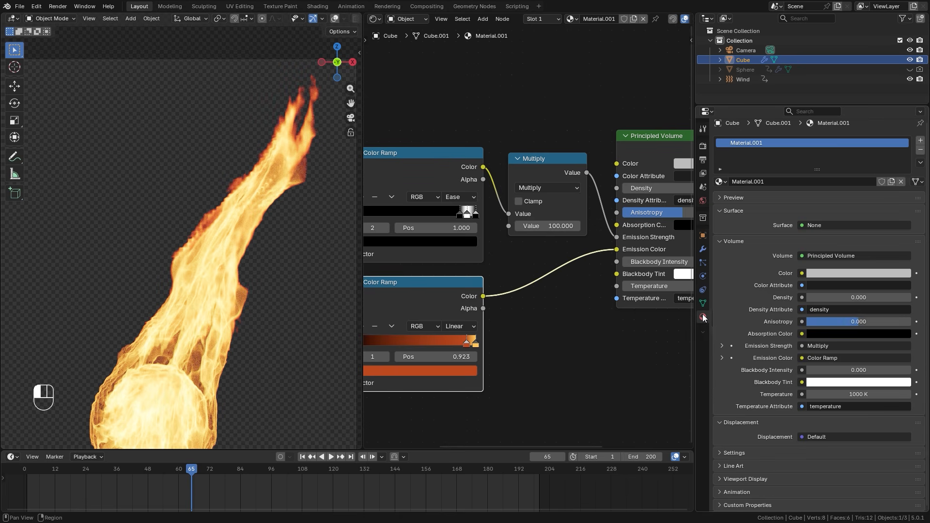
click(730, 454)
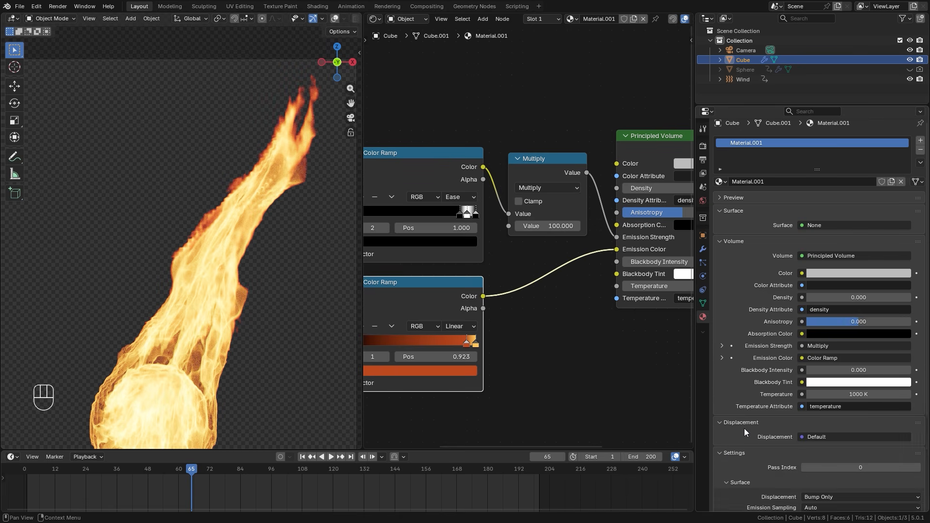
scroll(768, 382, down, 5)
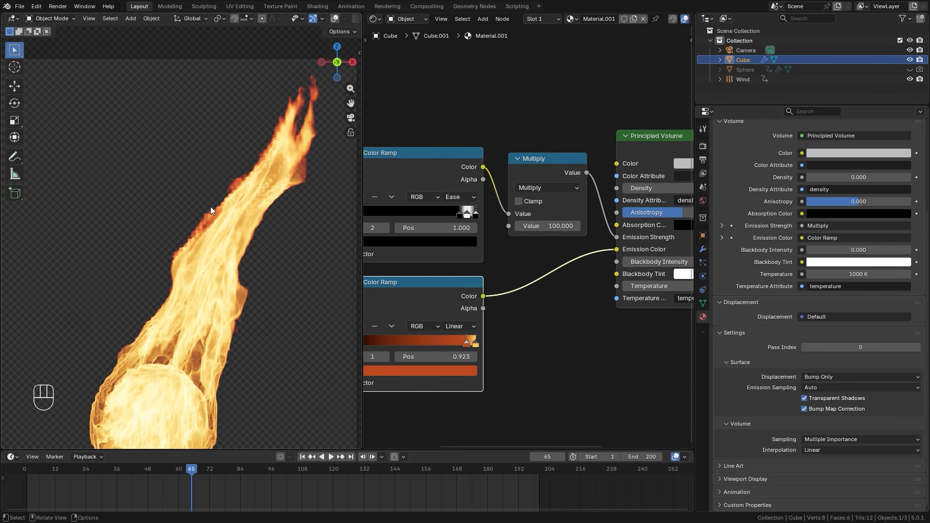
click(809, 450)
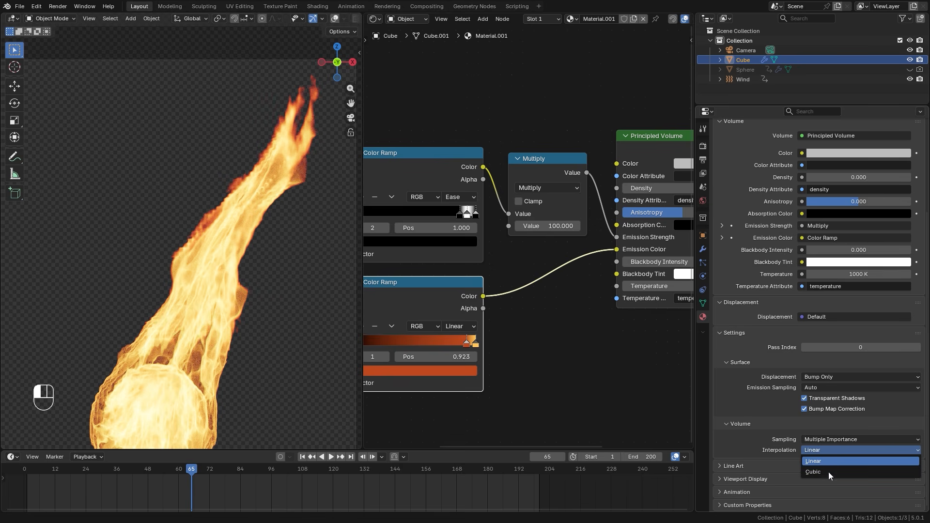
click(823, 473)
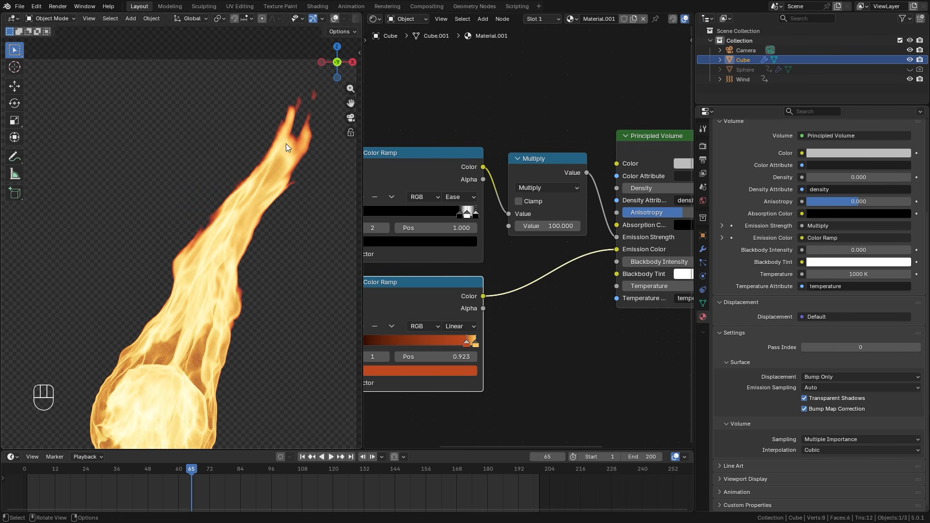
shift+middle_drag(196, 230, 265, 208)
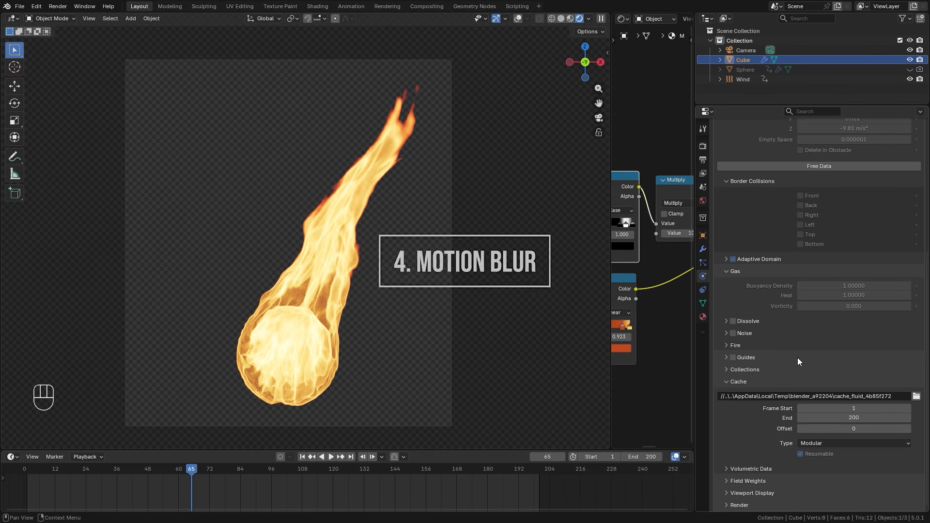
Show the smoke domain's Velocity Scale render setting and the scene's Motion Blur shutter settings
scroll(840, 211, up, 4)
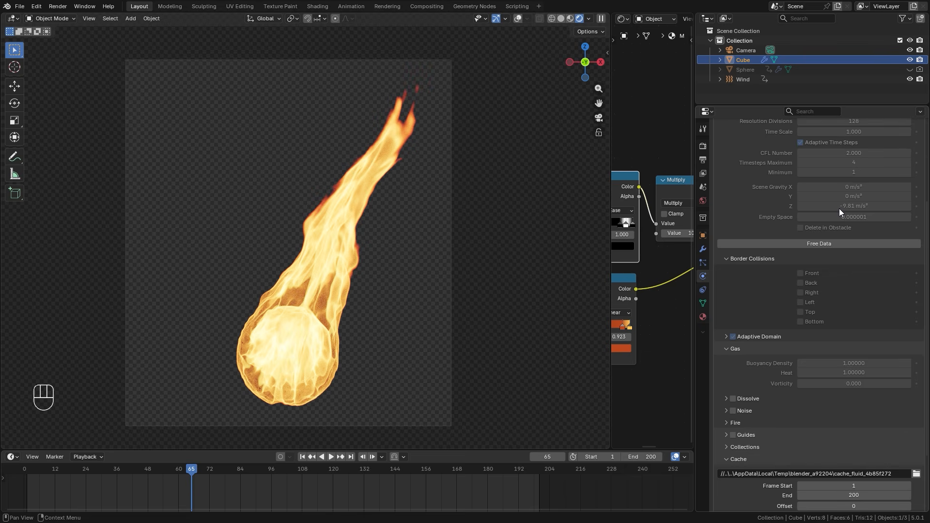
scroll(815, 244, down, 4)
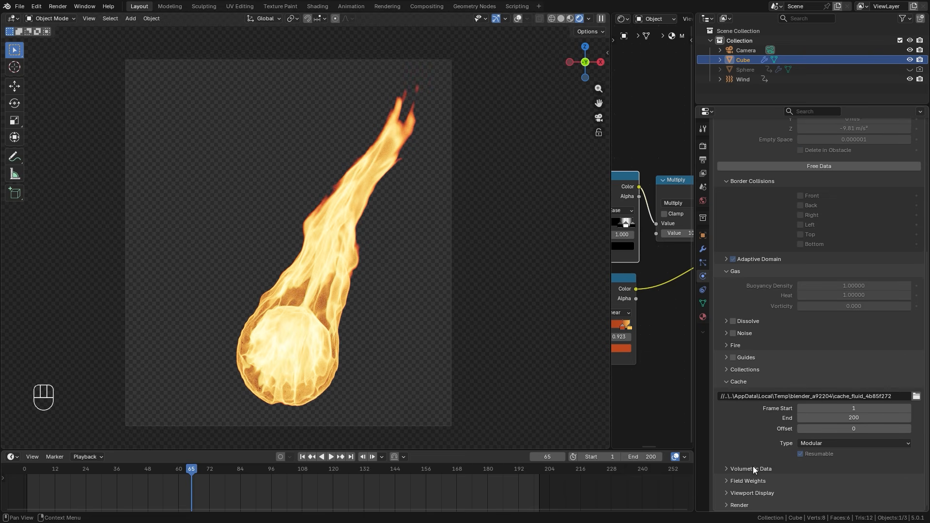
click(737, 505)
scroll(800, 413, down, 1)
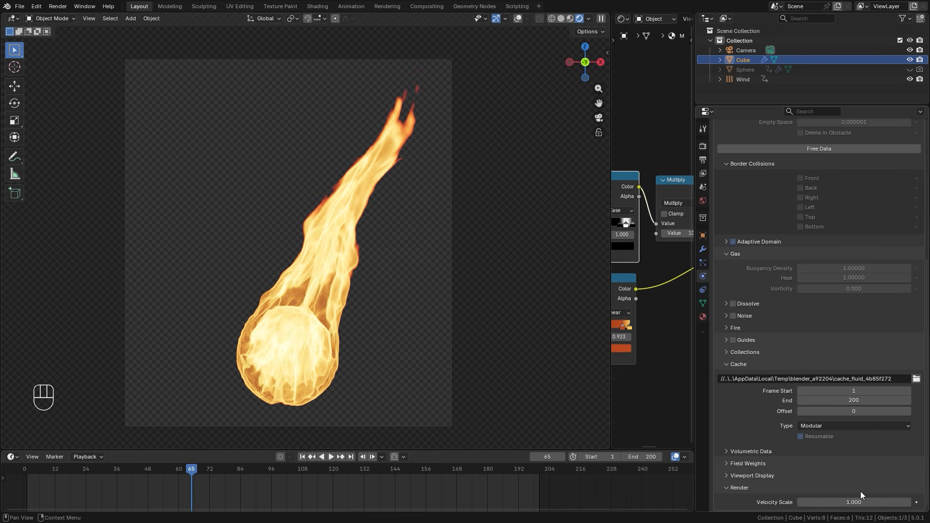
click(703, 145)
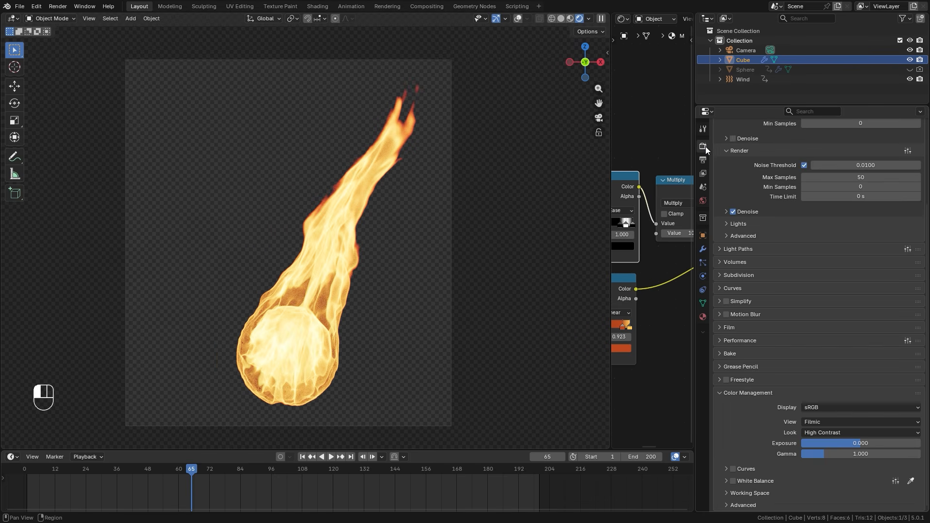
click(747, 314)
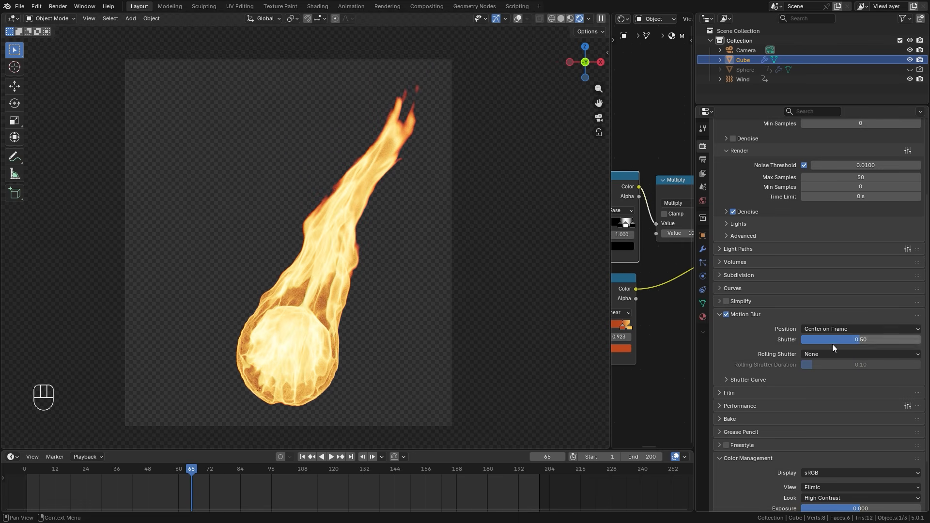
Lower the scene's Motion Blur shutter to 0.31
click(703, 276)
scroll(838, 494, down, 5)
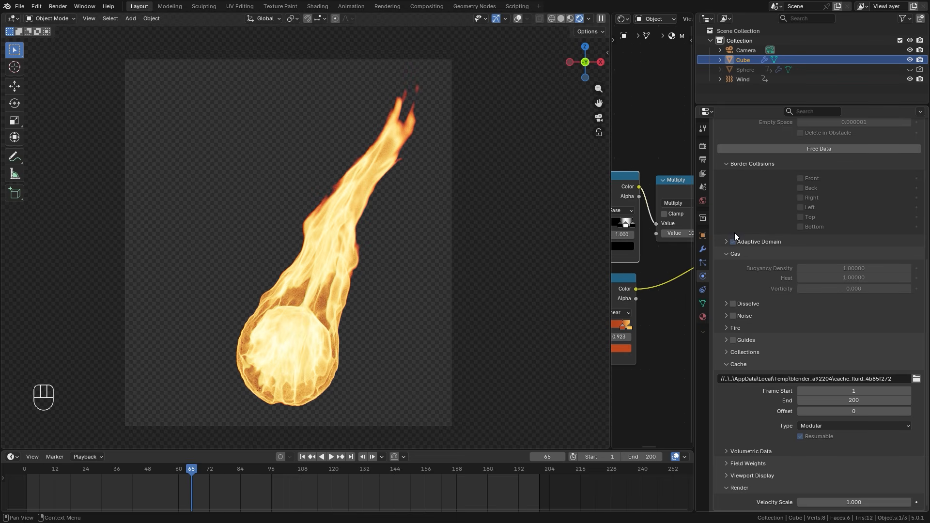
click(704, 144)
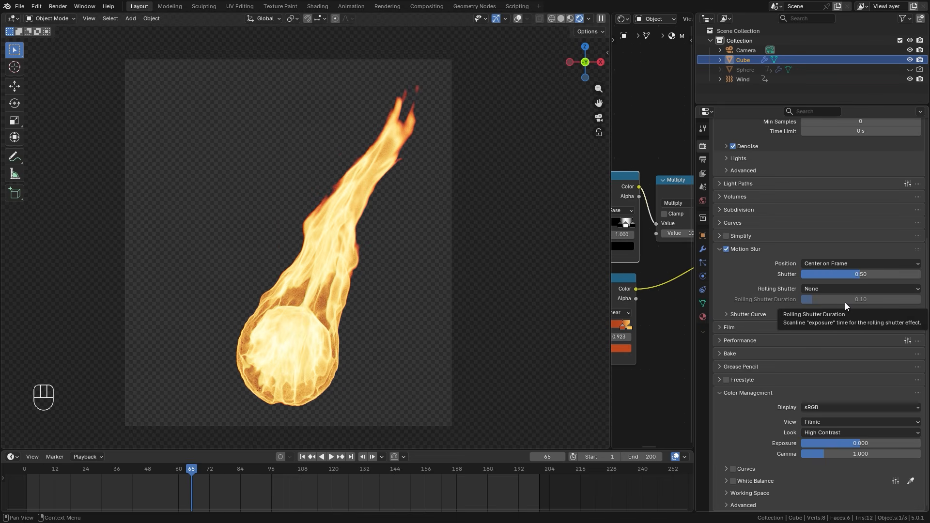
drag(866, 276, 838, 274)
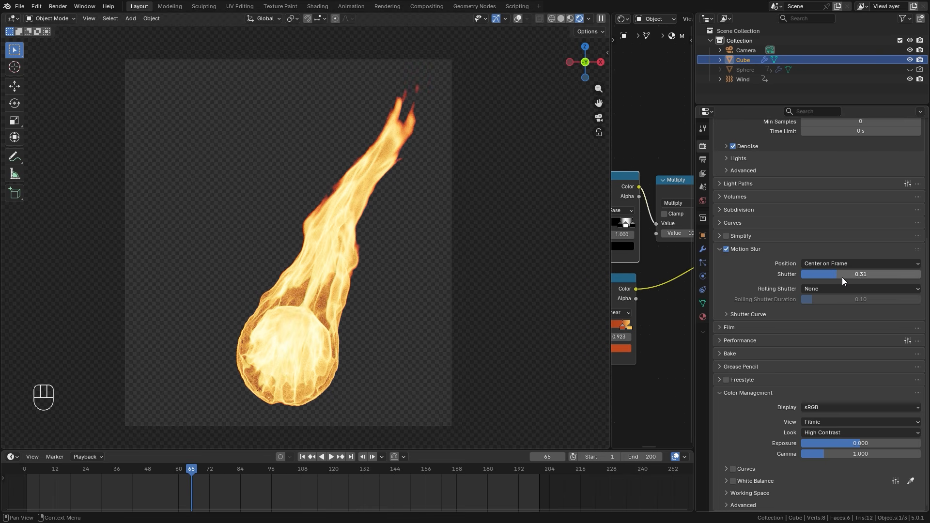
Set the smoke domain's render Velocity Scale to 0.1
click(703, 276)
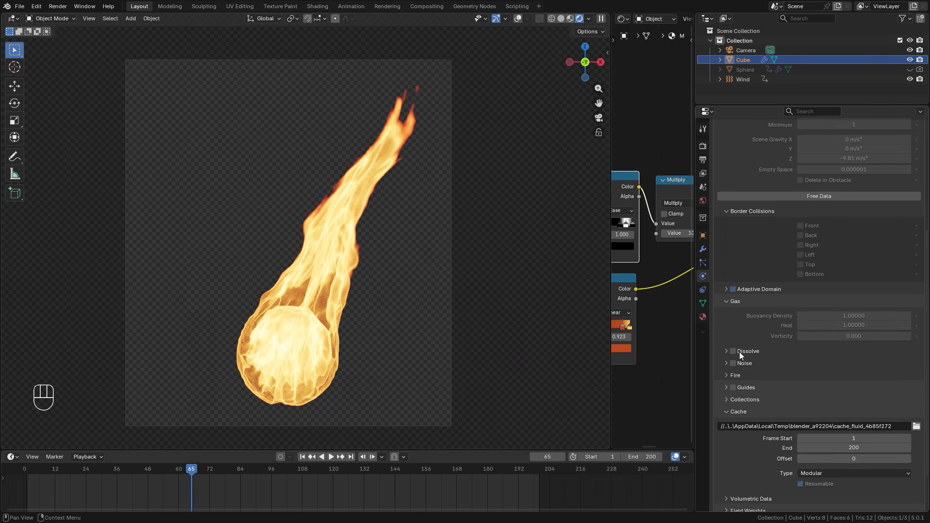
scroll(775, 364, down, 3)
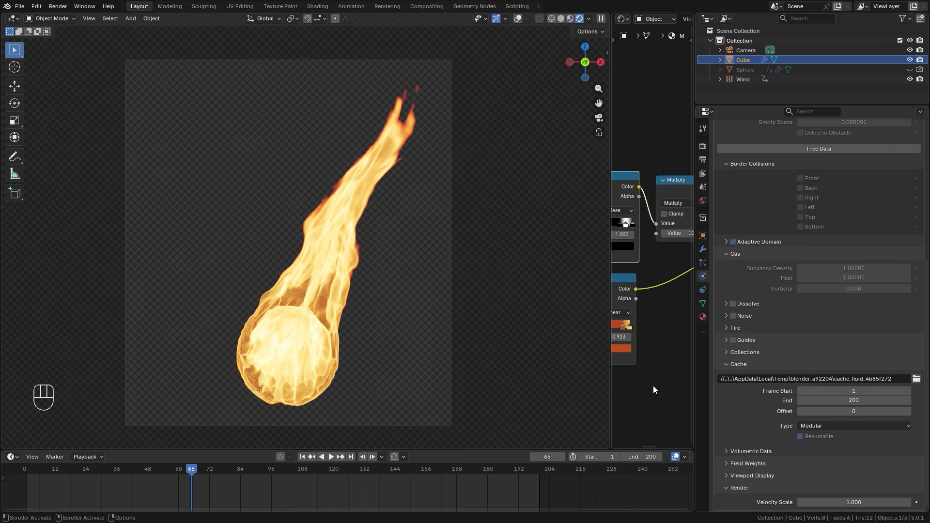
click(856, 501)
text(.1)
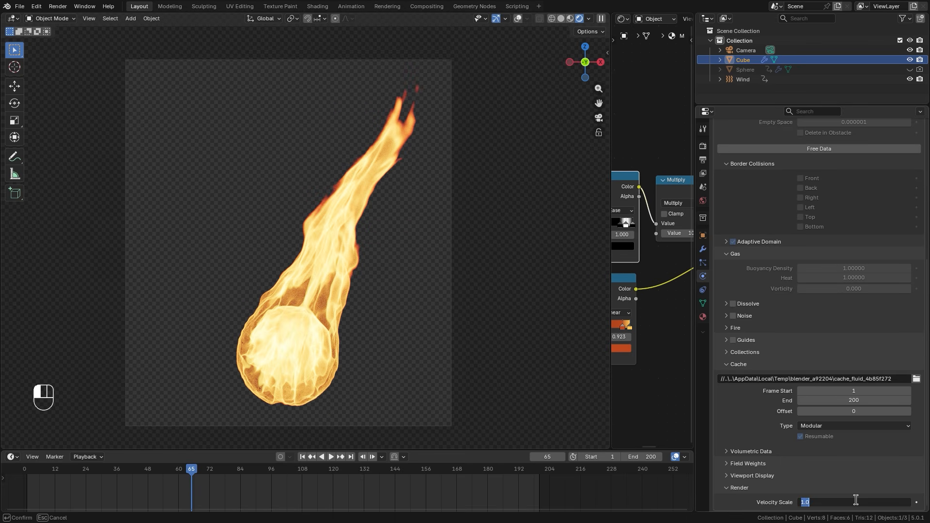
key(Return)
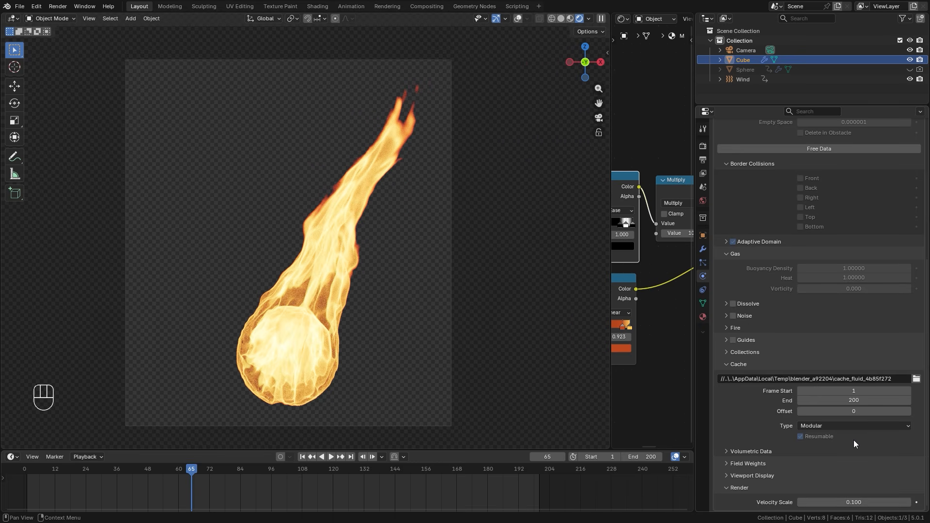
Set the scene's Motion Blur shutter to 0.5
click(703, 146)
click(859, 274)
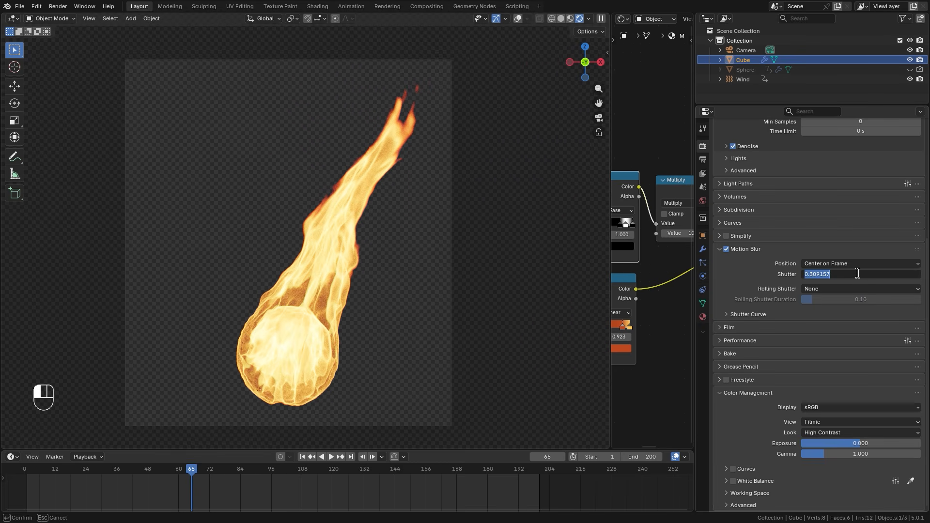
text(.5)
key(Return)
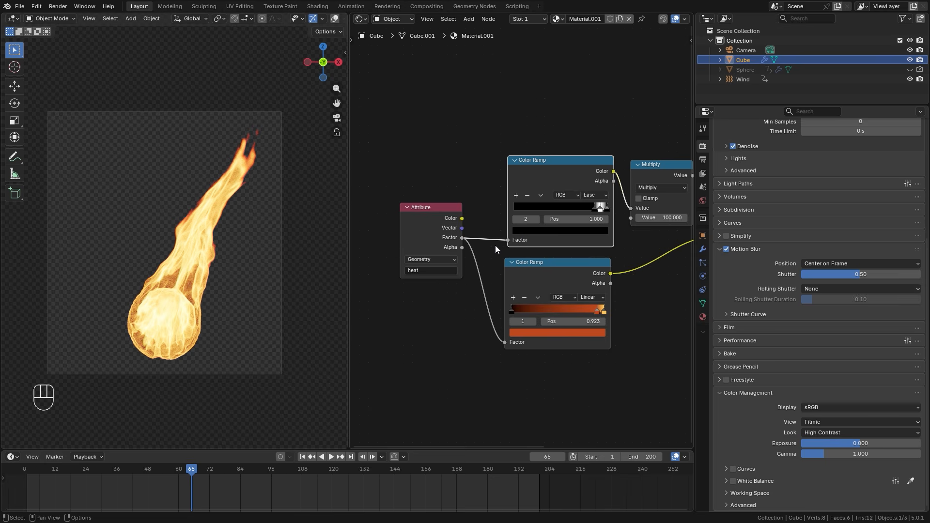
Try the first black stop of the upper Color Ramp at position 0.127, and return it to 0.805
scroll(495, 245, up, 2)
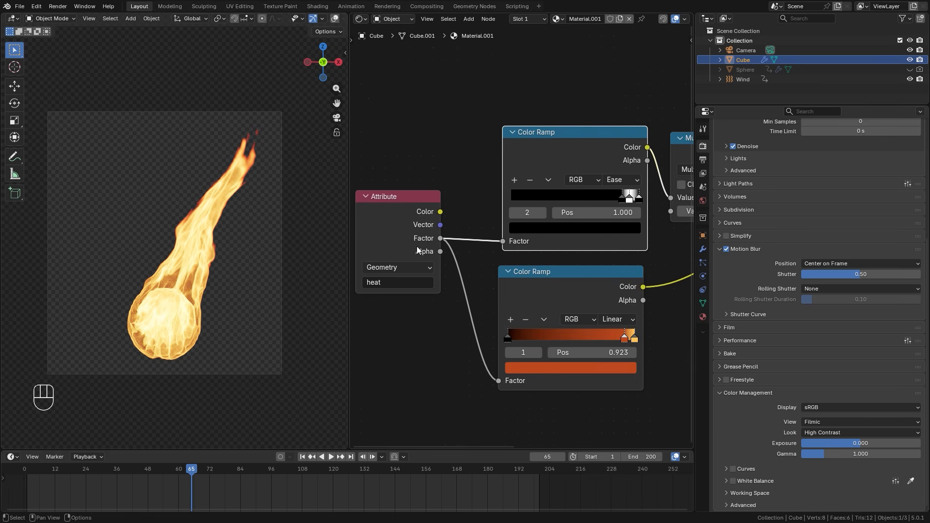
drag(419, 251, 430, 258)
scroll(233, 236, up, 1)
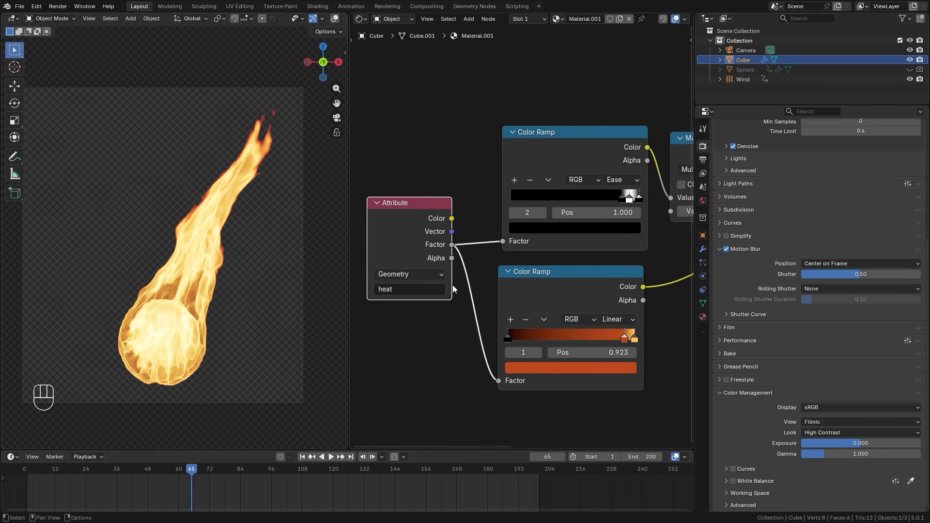
drag(408, 226, 401, 231)
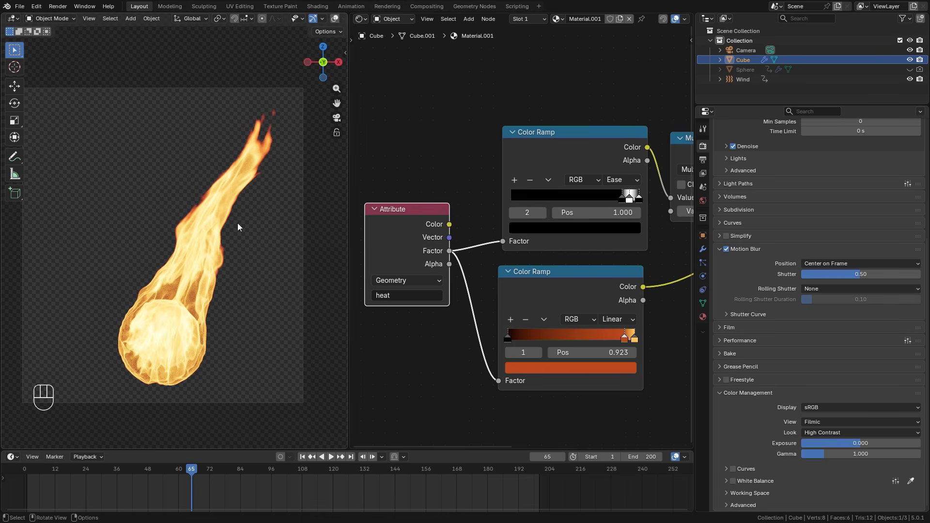
drag(624, 197, 520, 237)
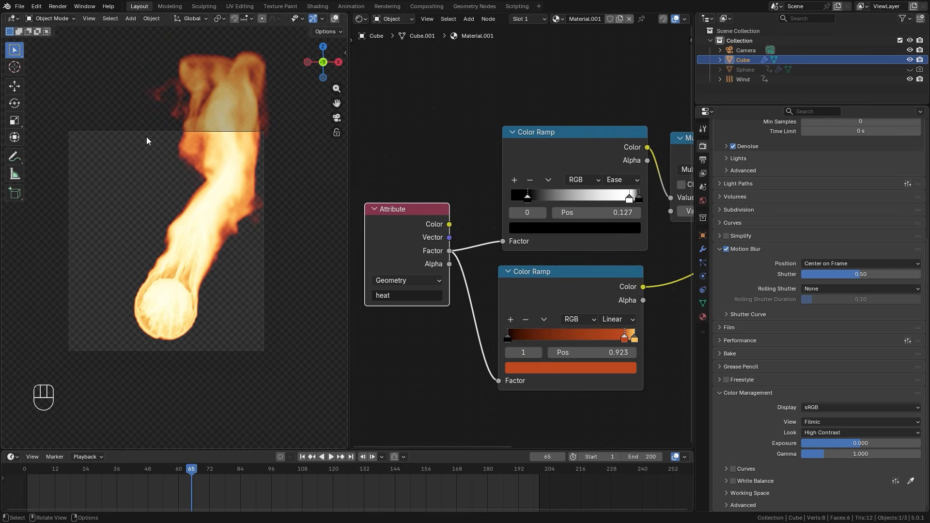
drag(528, 197, 621, 201)
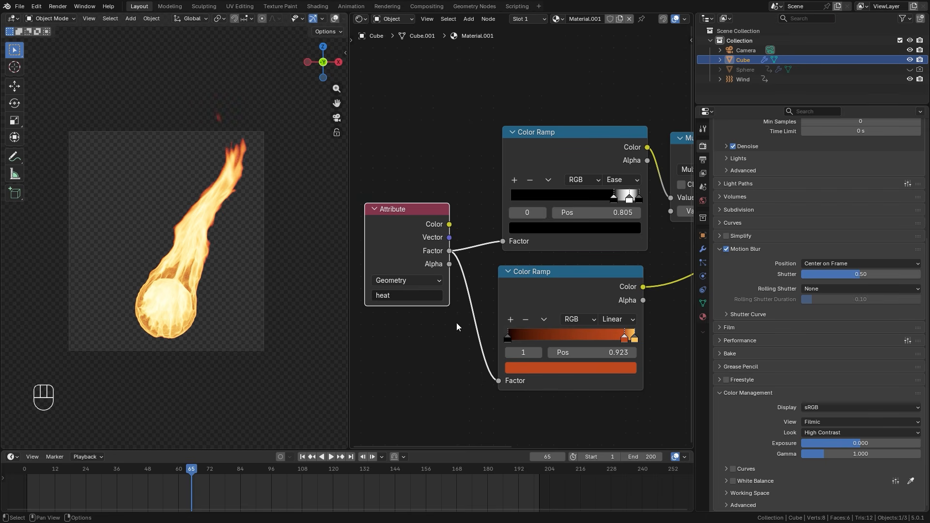
Change the Attribute node's name to flame
click(398, 295)
text(falem)
key(BackSpace)
key(BackSpace)
key(BackSpace)
key(BackSpace)
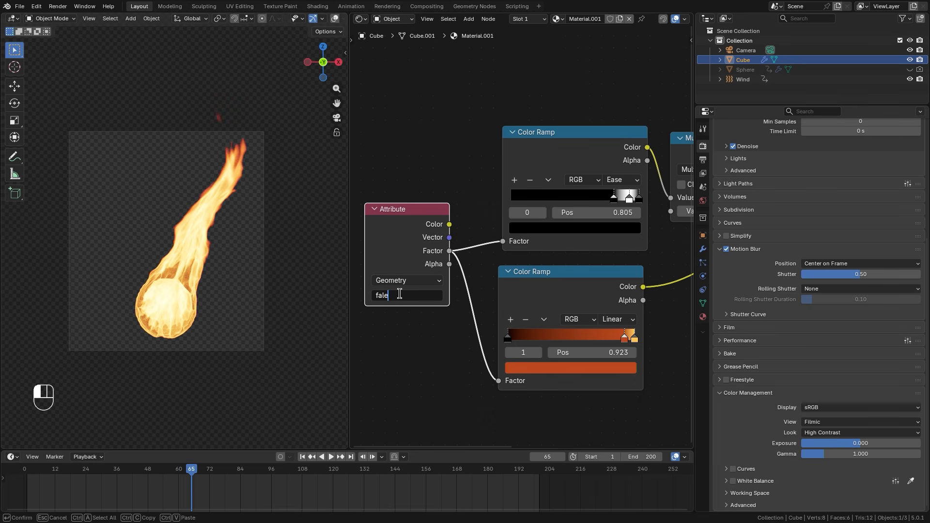
text(lame)
key(Return)
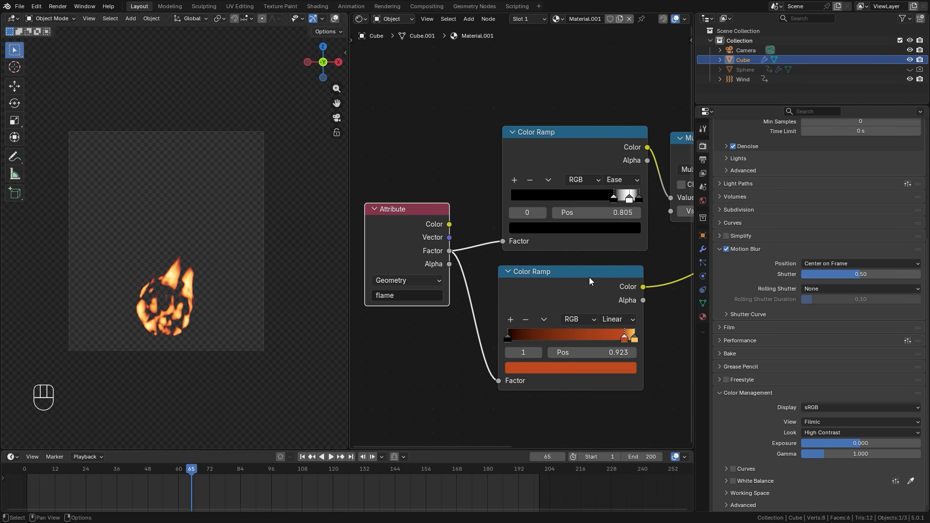
Adapt the upper Color Ramp to the flame attribute, with its first black stop at the start and its last black stop at 0.691
middle_drag(591, 281, 548, 285)
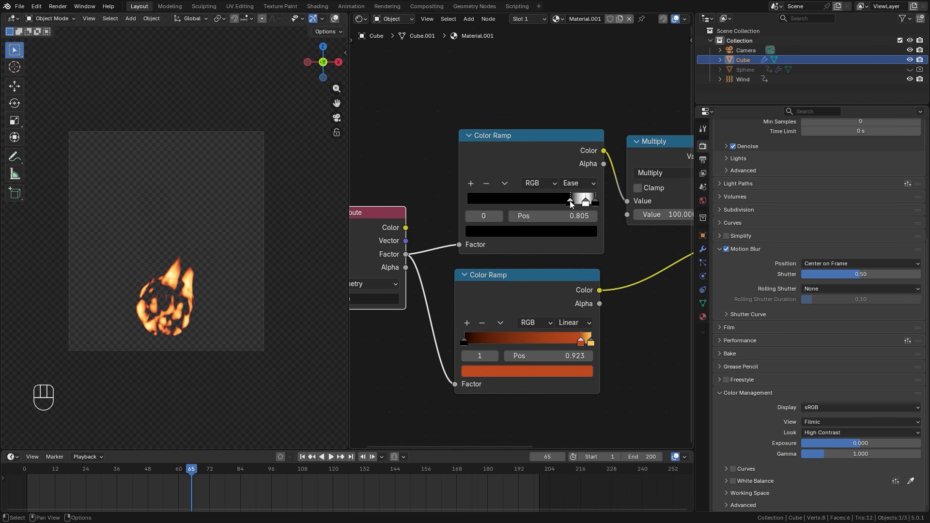
drag(571, 202, 466, 201)
mouse_move(586, 202)
mouse_down()
mouse_move(566, 203)
mouse_move(592, 202)
mouse_move(576, 203)
mouse_up()
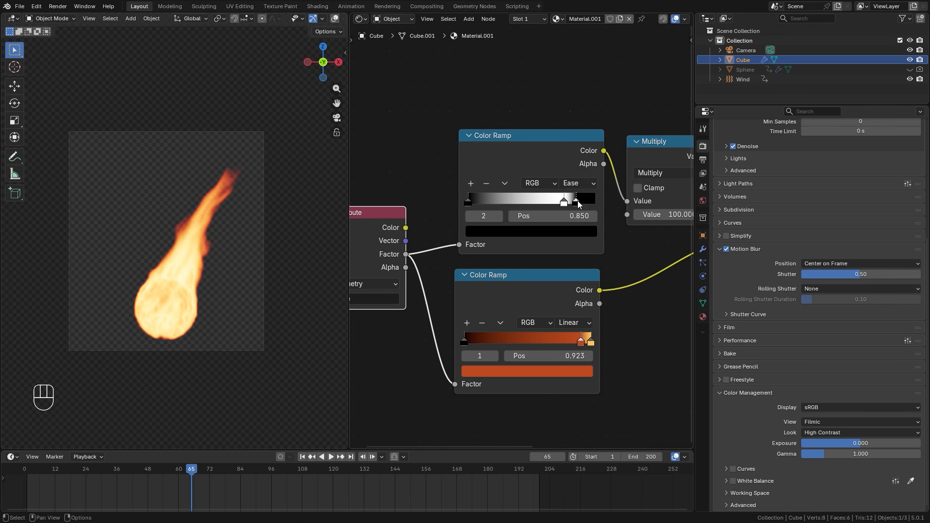
mouse_move(563, 202)
mouse_down()
mouse_move(544, 203)
mouse_move(556, 204)
mouse_up()
scroll(216, 357, up, 1)
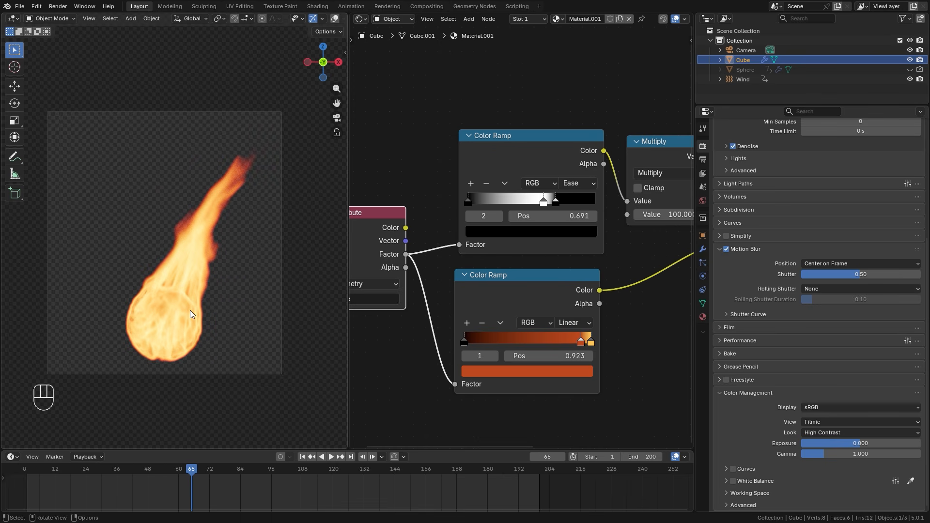
Set the Attribute node's name back to heat
middle_drag(615, 285, 544, 283)
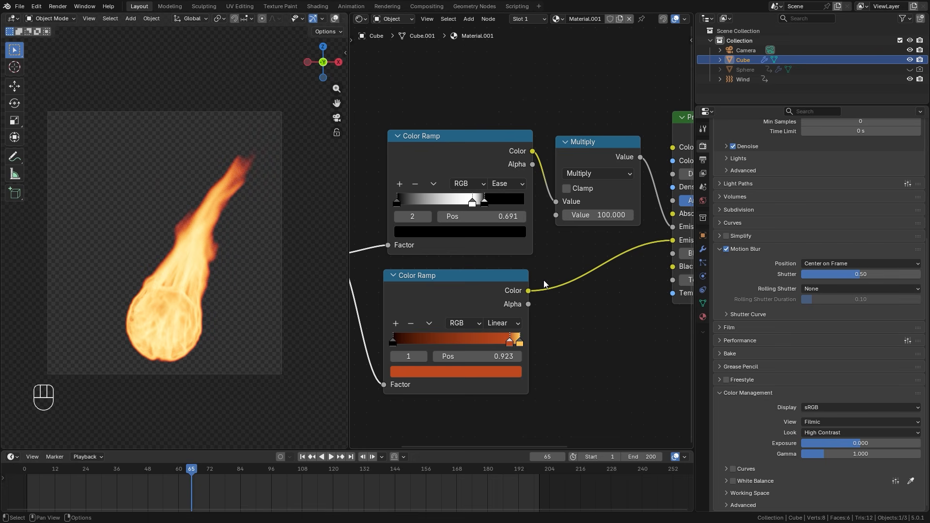
middle_drag(430, 268, 593, 255)
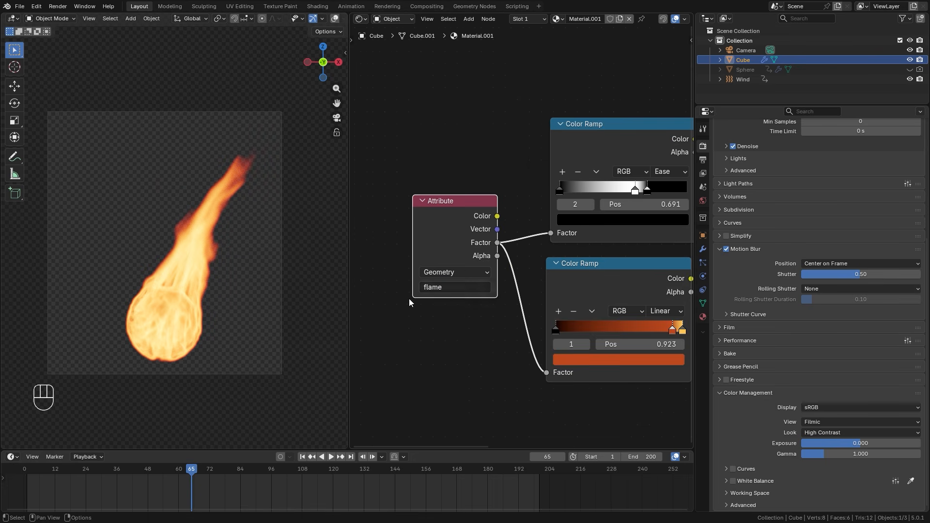
click(466, 287)
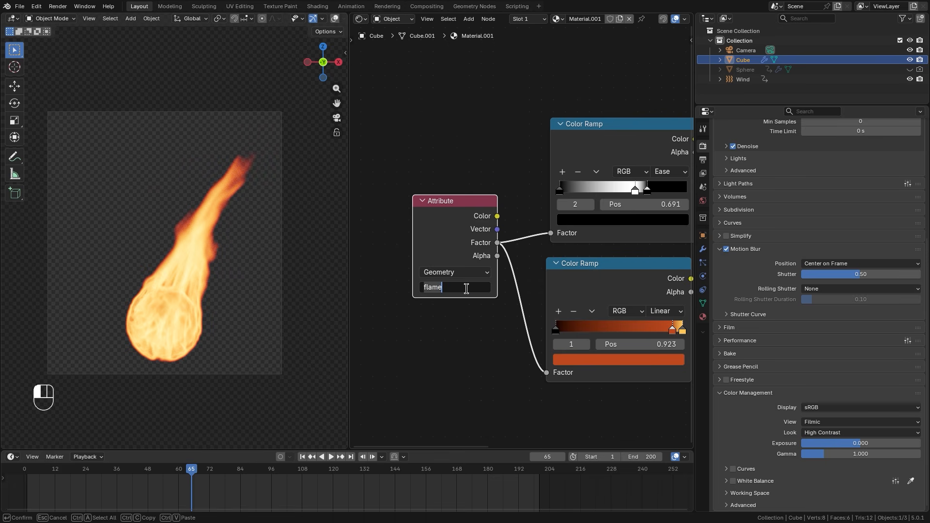
text(heat)
key(Return)
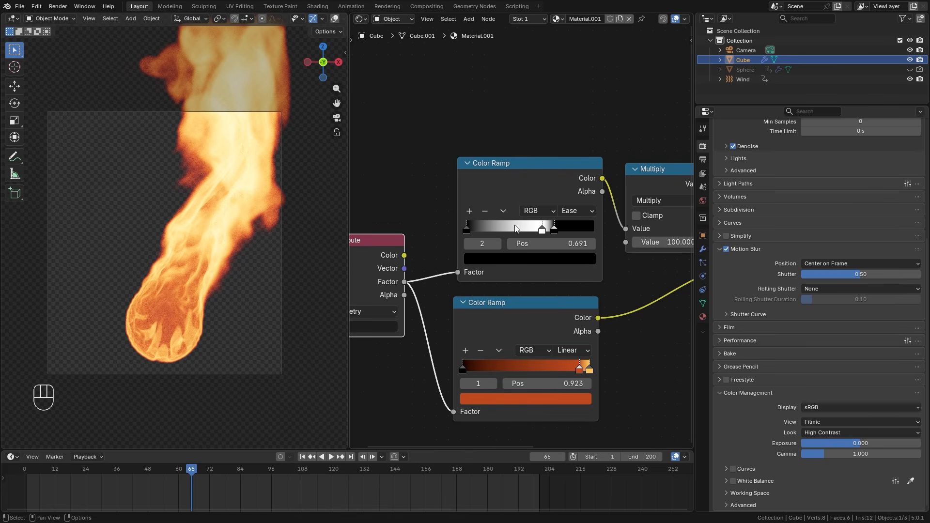
Lower the smoke domain's render Velocity Scale below 0.1
click(703, 277)
scroll(819, 436, down, 3)
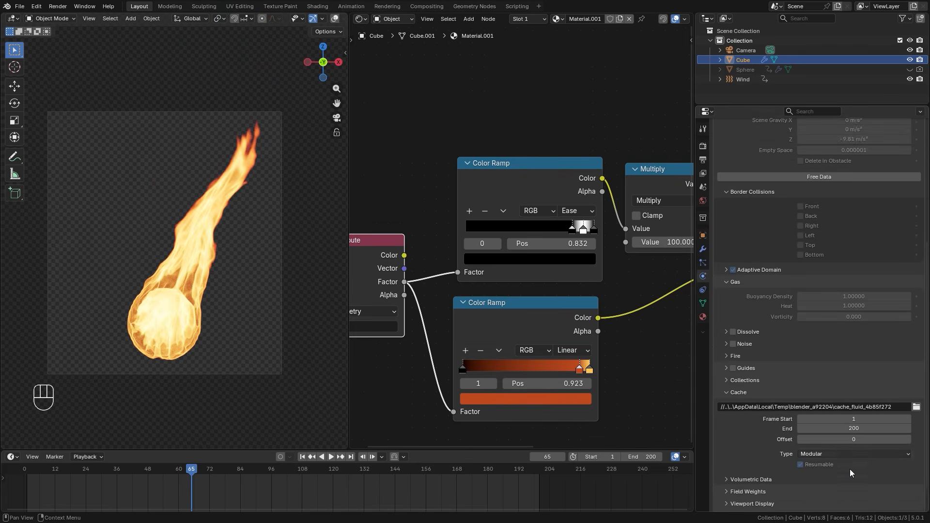
click(857, 502)
text(.05)
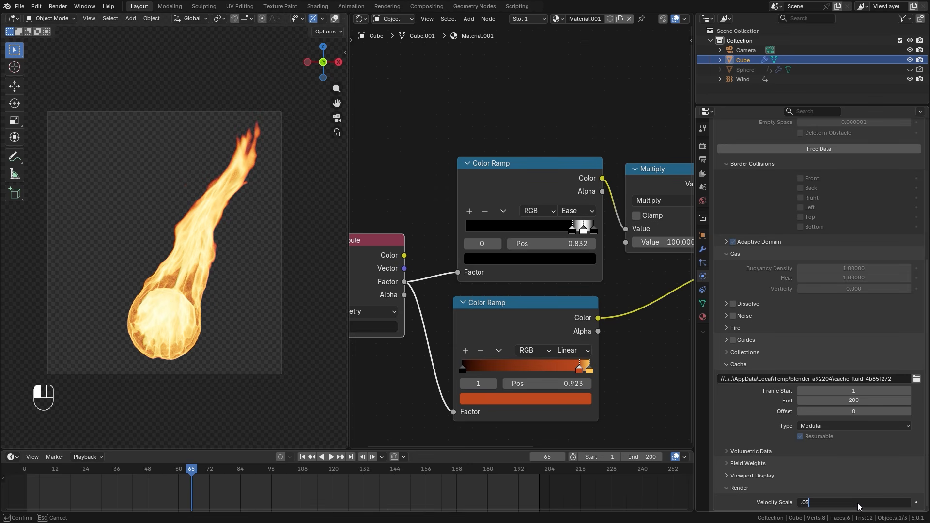
key(Return)
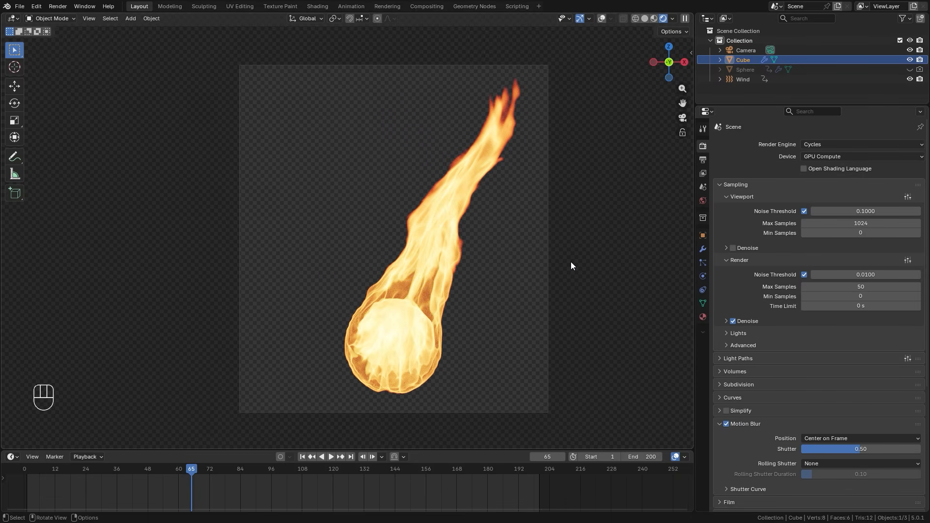
Render frame 65 and create a new compositor node tree in the Compositing workspace
key(F12)
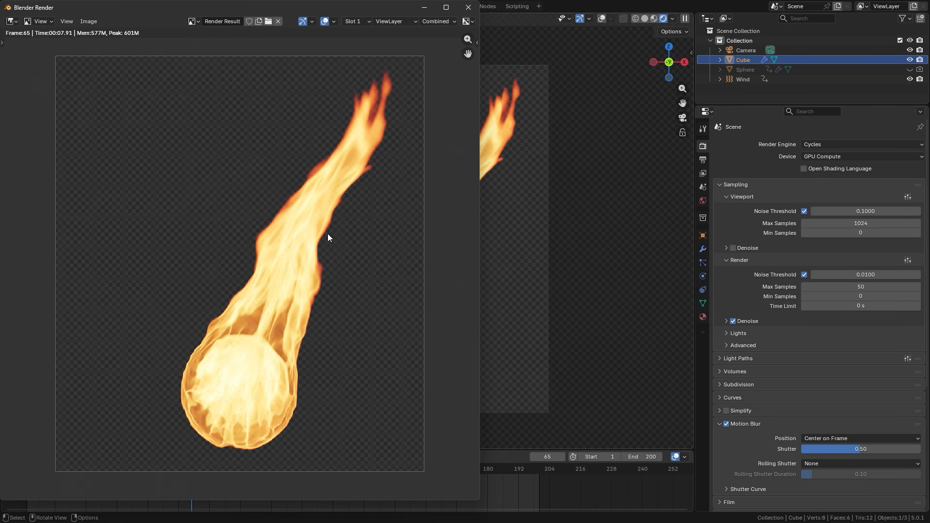
key(Escape)
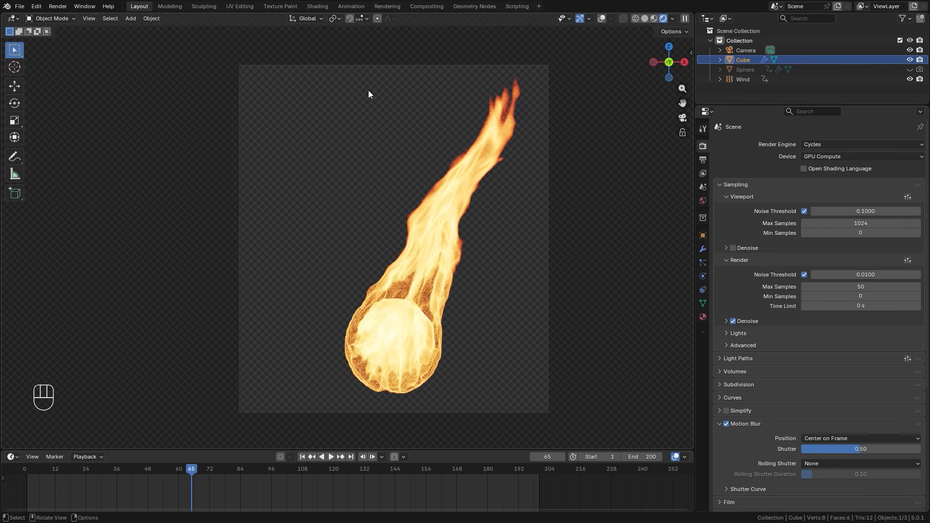
click(423, 7)
click(377, 18)
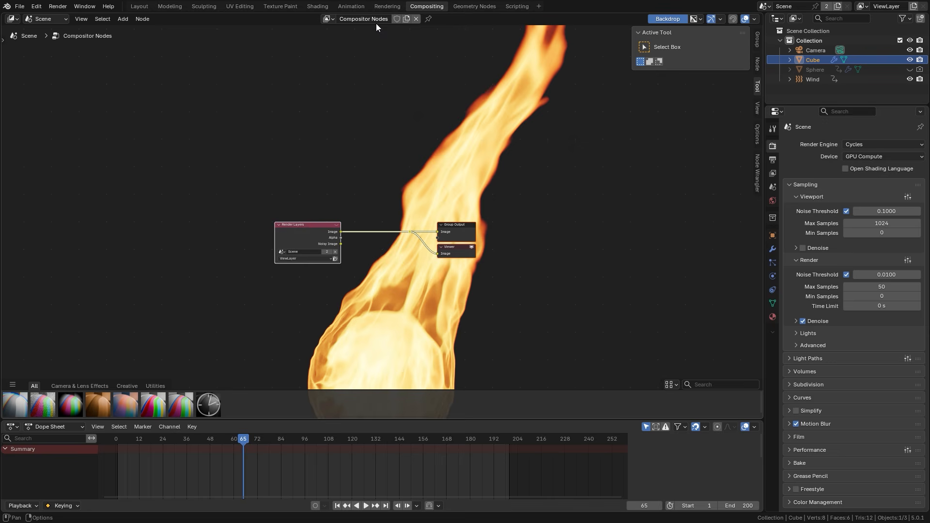
Enlarge the compositor node editor and shrink its backdrop until the whole fireball fits
middle_drag(335, 170, 395, 125)
scroll(335, 189, up, 2)
drag(335, 189, 198, 188)
click(296, 320)
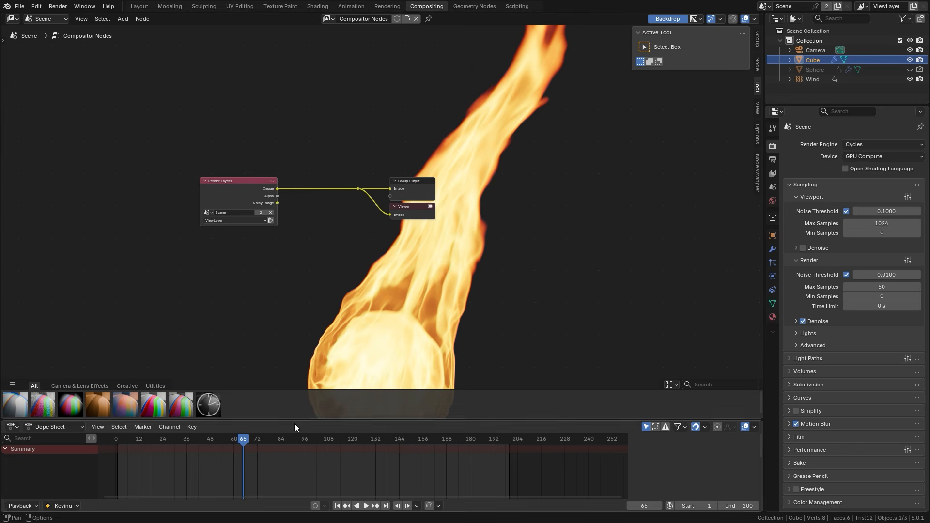
drag(294, 420, 290, 460)
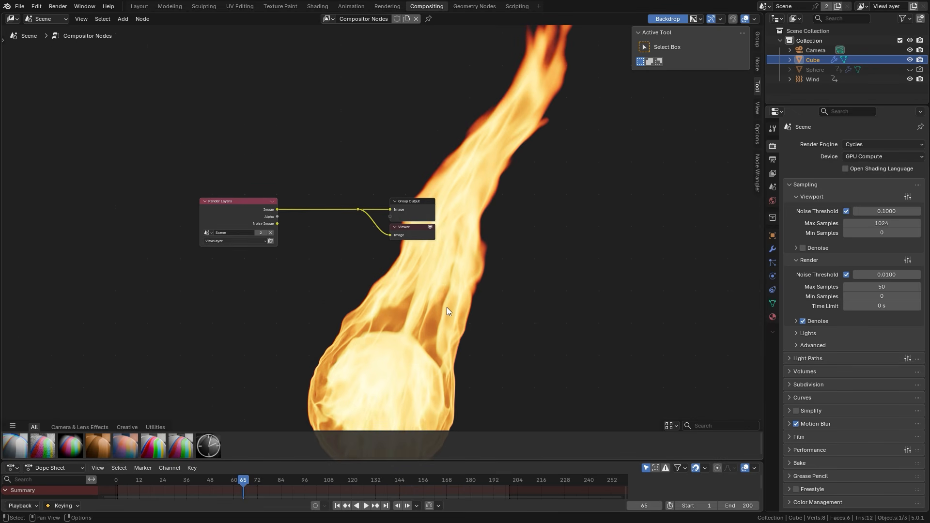
key(v)
key(v)
key(v)
middle_drag(358, 206, 507, 181)
scroll(506, 180, up, 1)
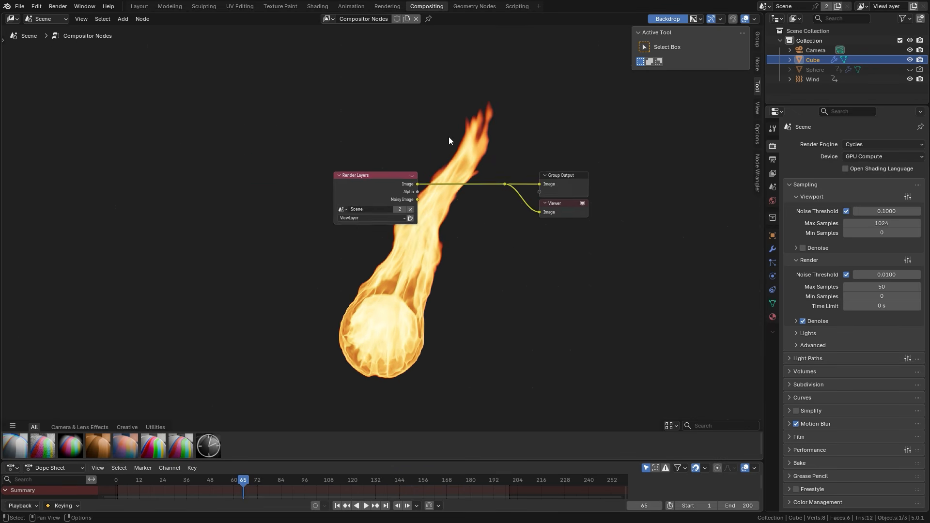
Insert an Alpha Over node between Render Layers and the outputs, connecting the render's Image to its Foreground input
scroll(449, 137, up, 3)
scroll(254, 204, up, 1)
key(shift+a)
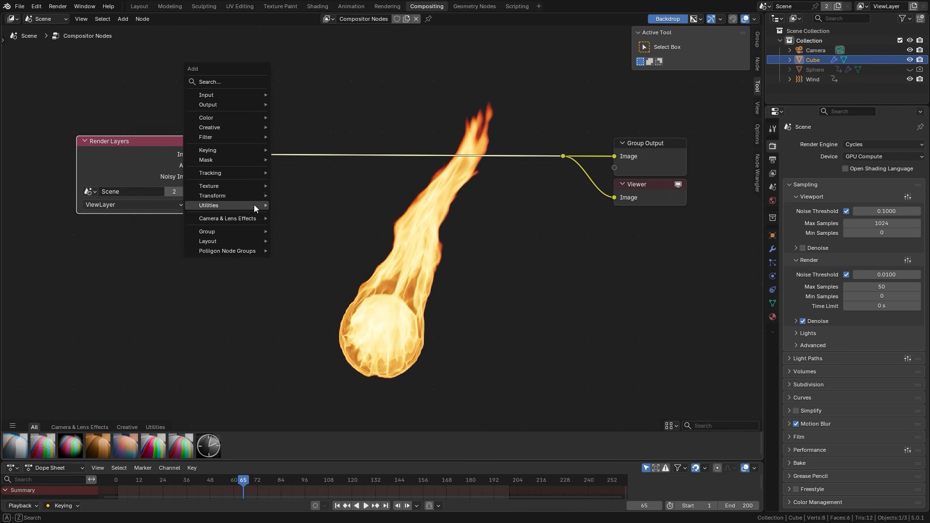
click(224, 82)
text(alpha)
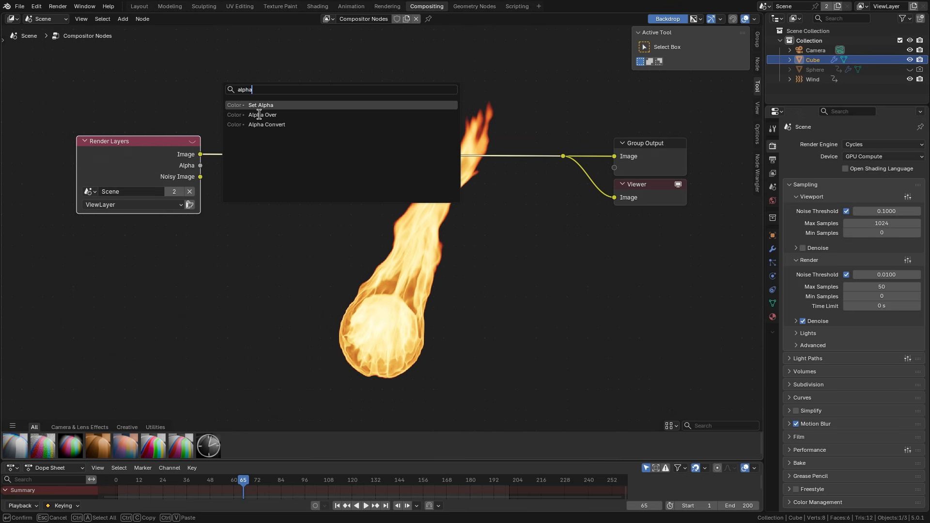
click(259, 115)
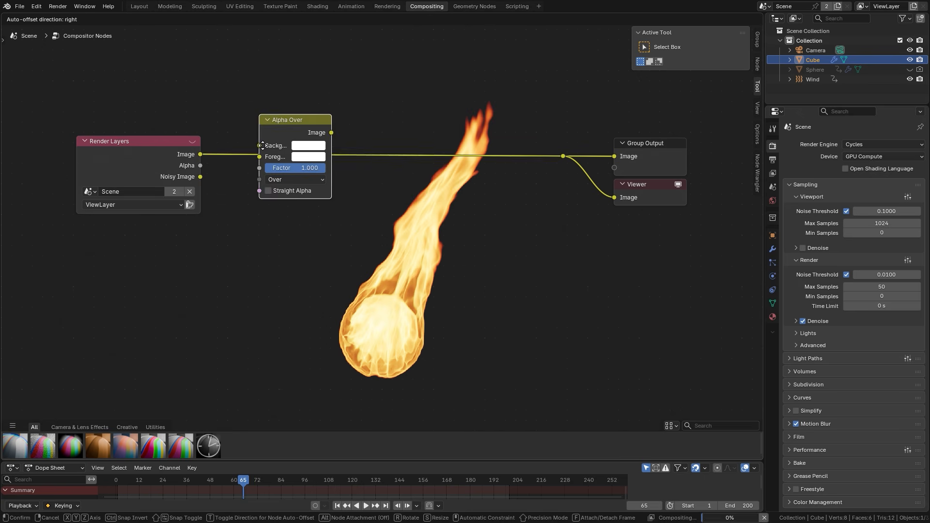
click(292, 137)
drag(292, 153, 223, 99)
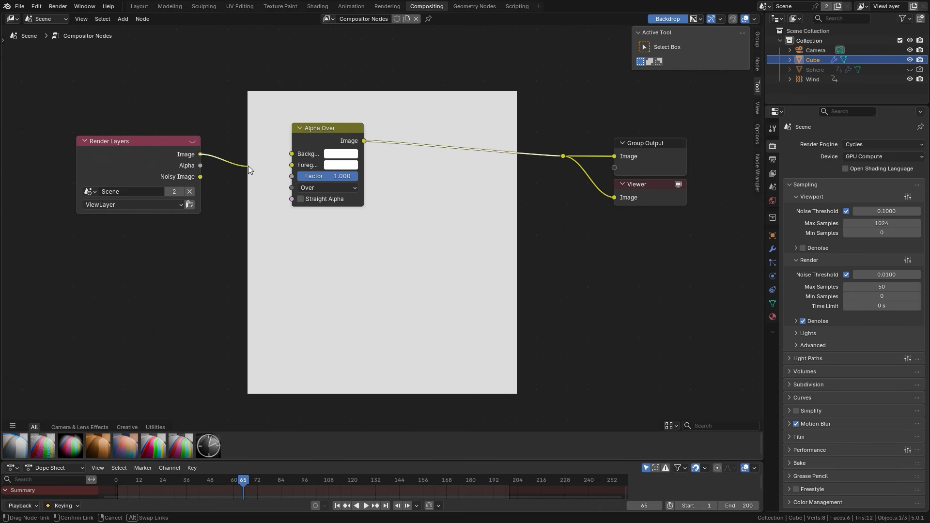
drag(248, 168, 283, 165)
Set the Alpha Over node's Background color to black
scroll(325, 146, up, 2)
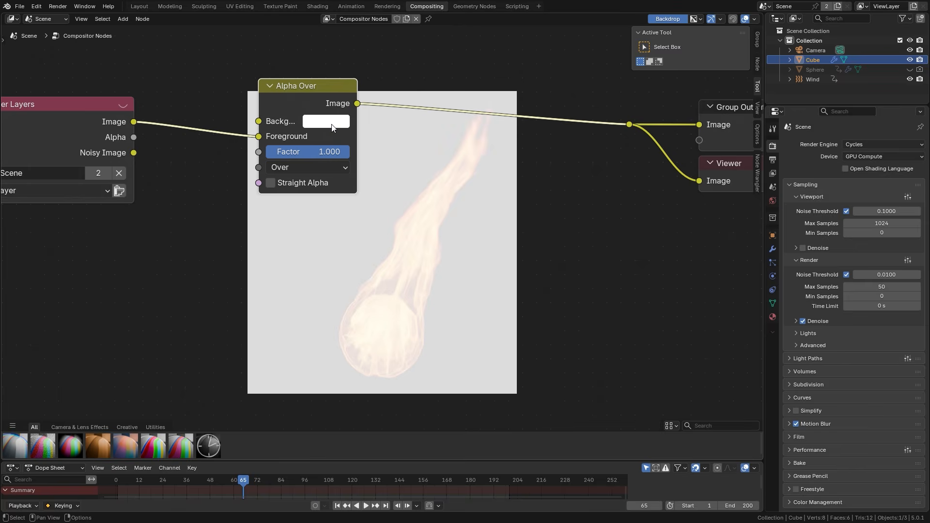
click(332, 124)
drag(431, 223, 482, 235)
middle_drag(446, 205, 402, 252)
Make room beside the Alpha Over node and insert a Glare node between it and the outputs
scroll(503, 262, up, 1)
key(g)
click(311, 208)
key(shift+a)
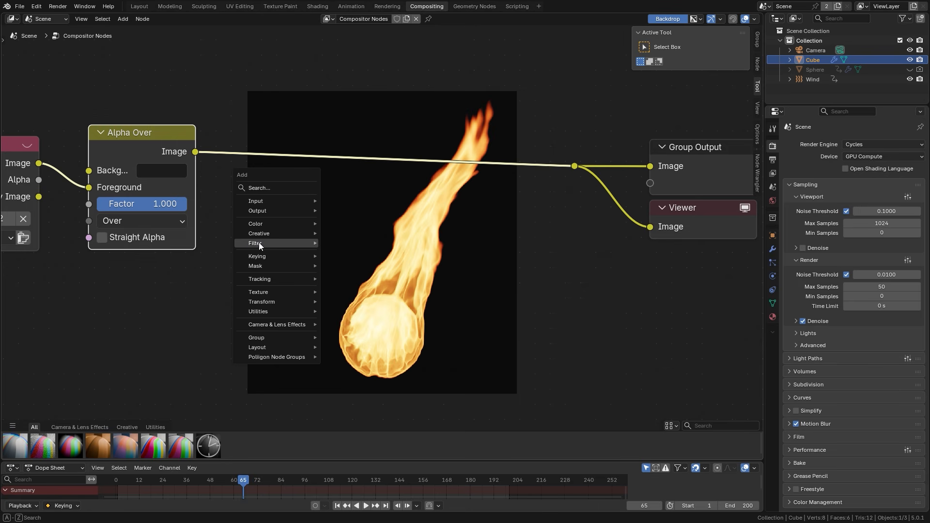
mouse_move(259, 243)
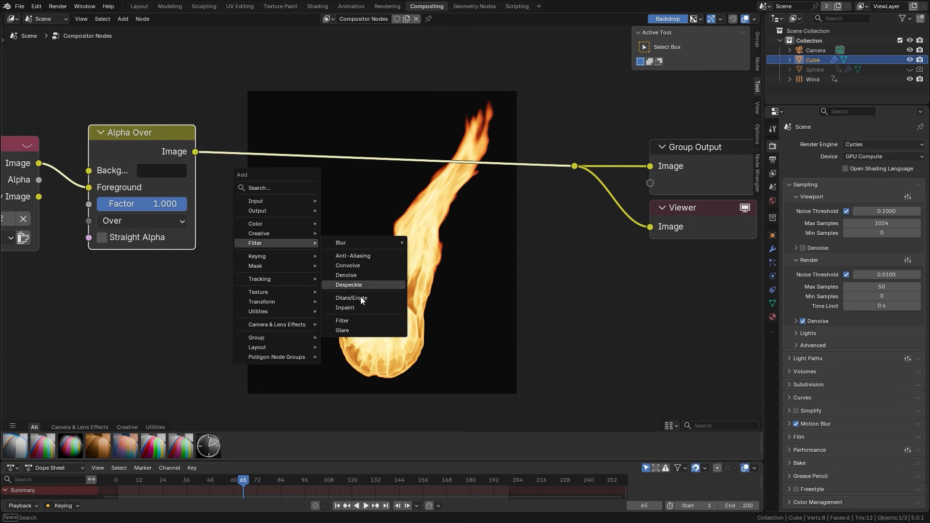
click(345, 332)
click(311, 163)
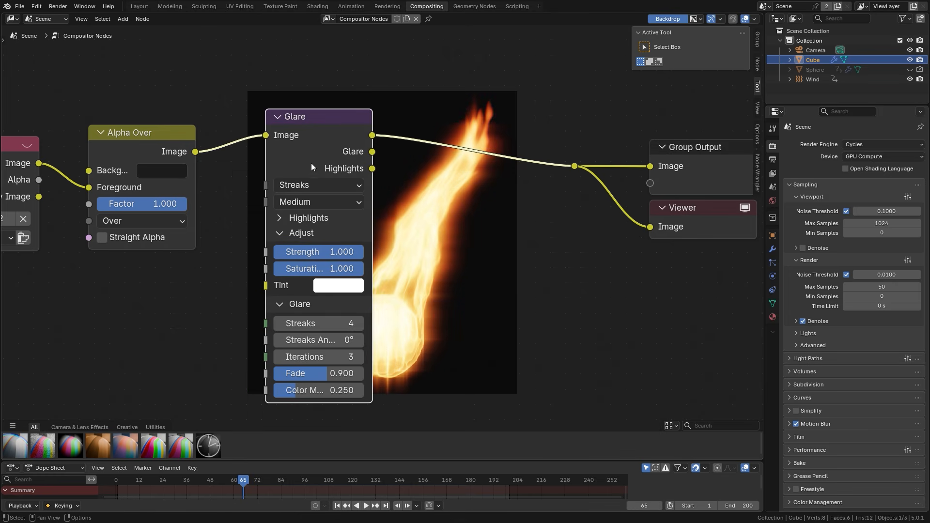
Try Bloom as the Glare node's type
click(291, 187)
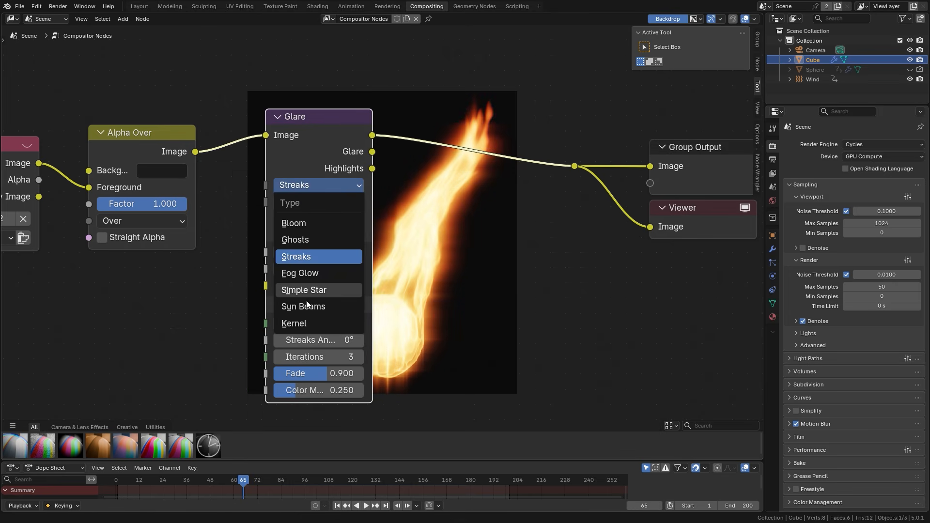
click(299, 220)
middle_drag(375, 240, 255, 209)
scroll(382, 264, up, 1)
scroll(395, 227, up, 1)
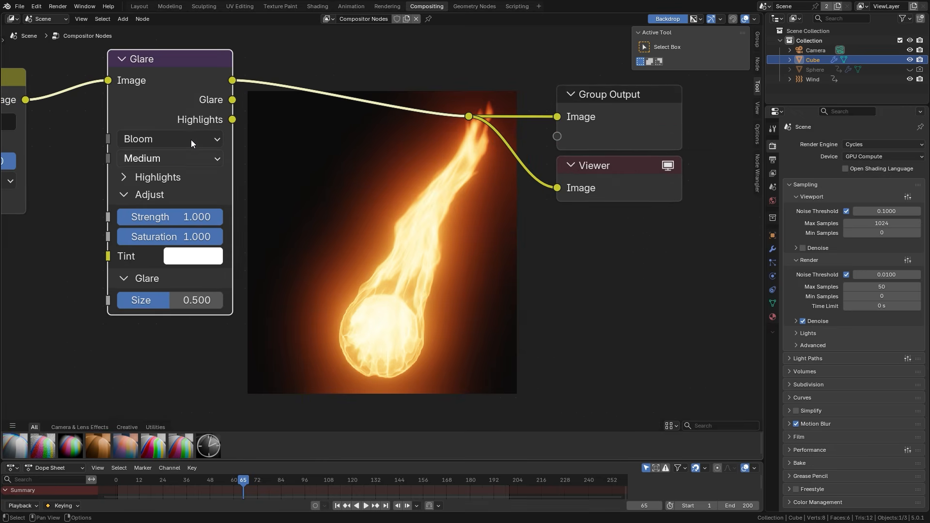
Switch the Glare node's type to Fog Glow, with Size 0.8 and Strength 0.9
click(164, 144)
click(144, 245)
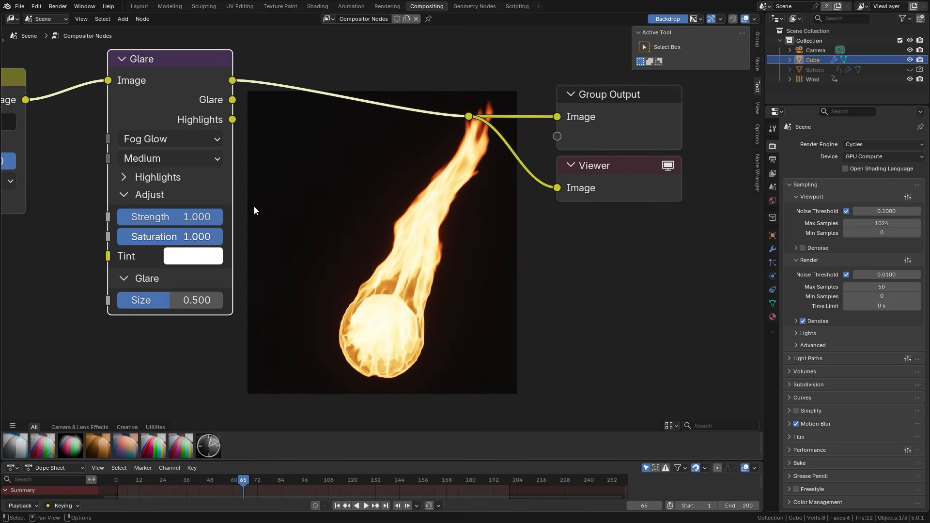
shift+middle_drag(254, 210, 329, 176)
scroll(329, 175, up, 1)
drag(220, 311, 264, 311)
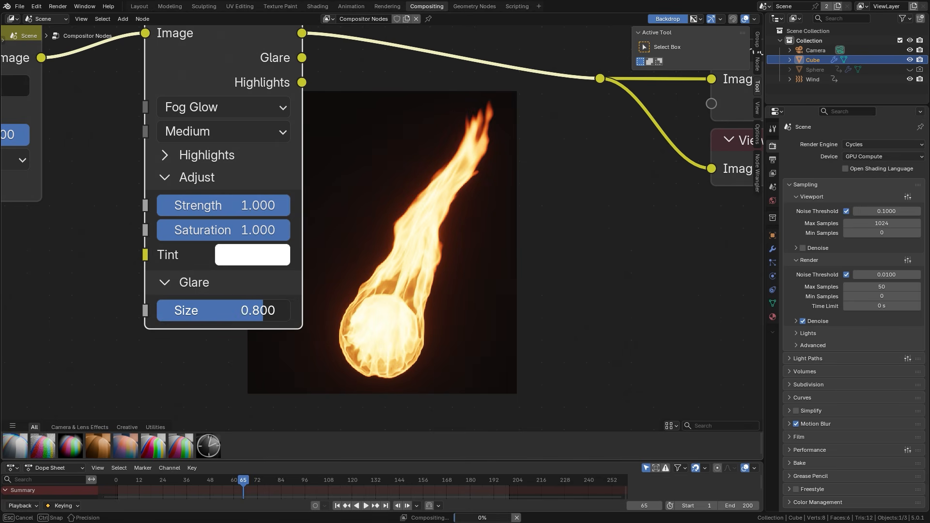
middle_drag(308, 213, 280, 241)
ctrl+drag(228, 235, 252, 233)
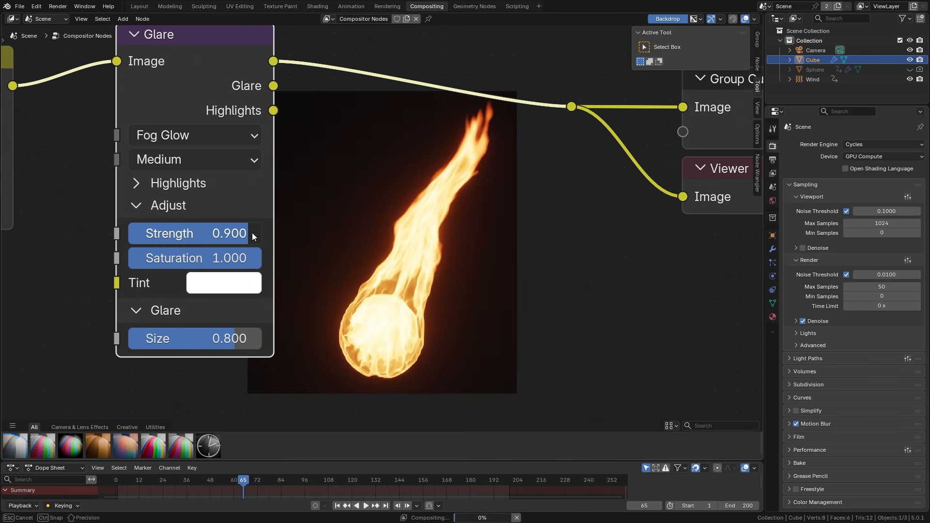
Open the scene's render output settings
scroll(371, 218, down, 2)
middle_drag(369, 214, 255, 164)
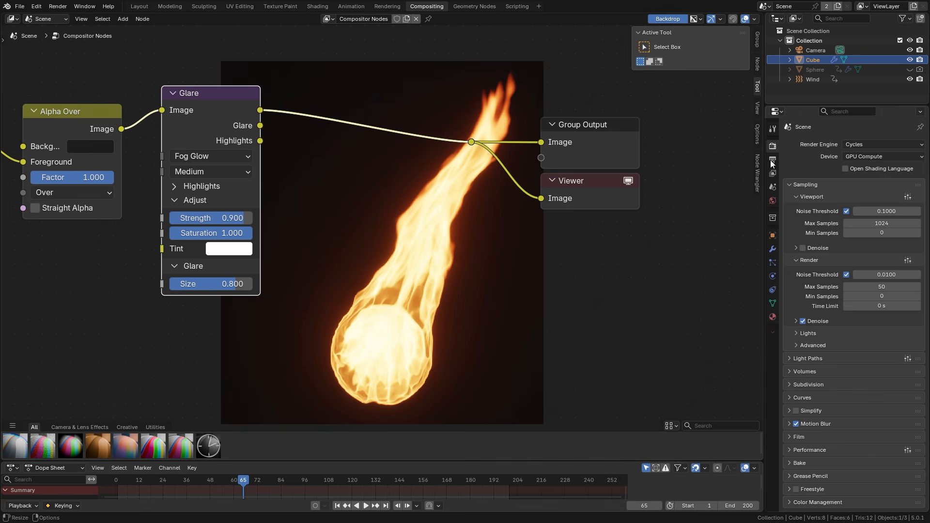
click(772, 161)
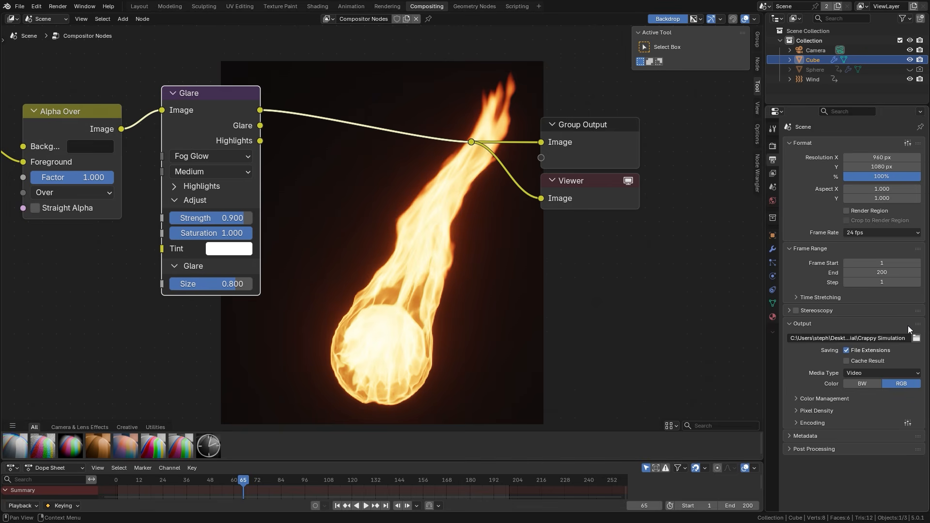